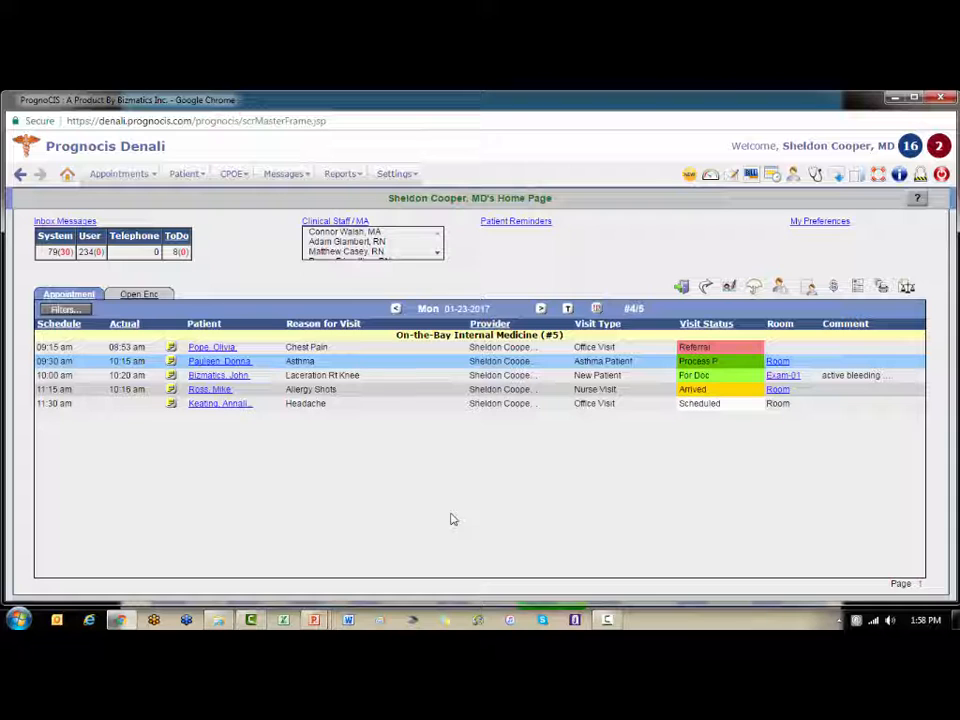
- Open the 09:30 am asthma patient's encounter and go to its Specialty section
{"action": "left_click", "coordinate": [233, 365]}
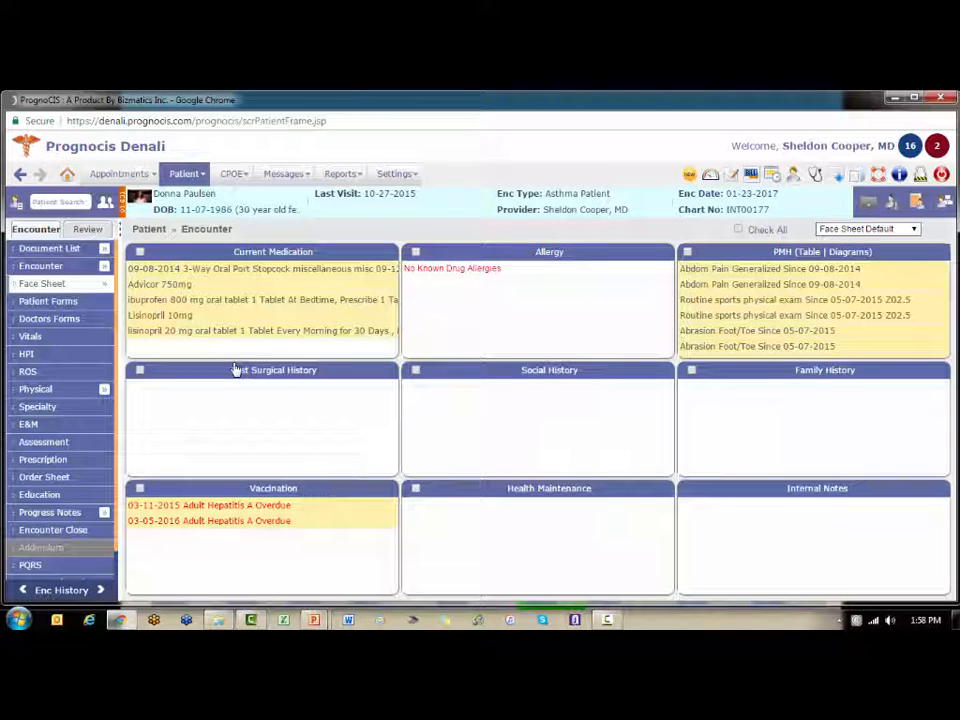
{"action": "left_click", "coordinate": [38, 410]}
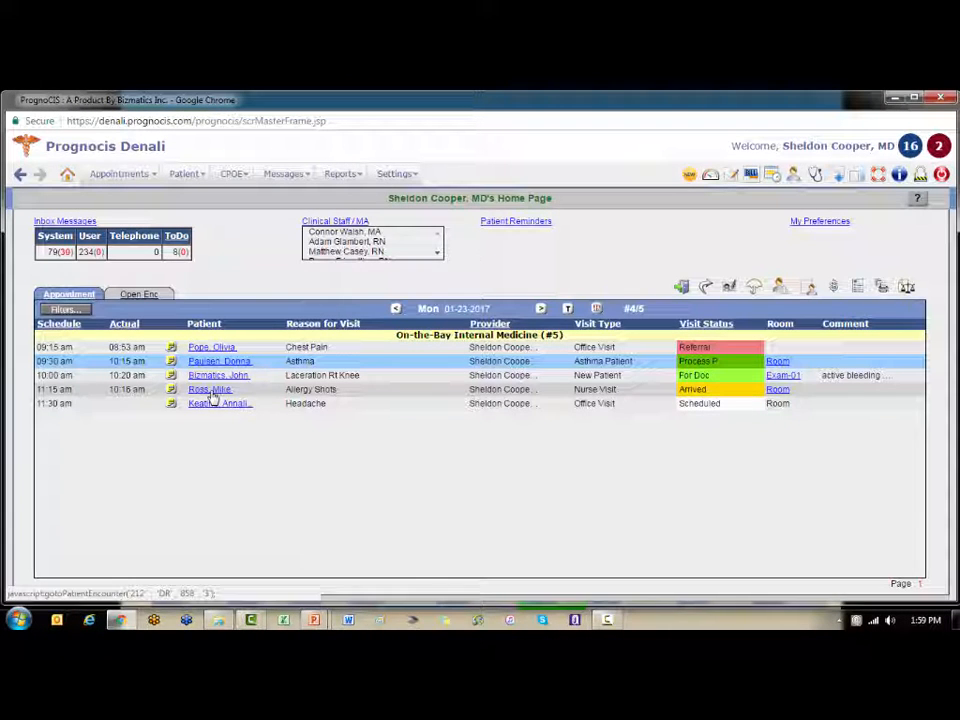
- Open the 11:15 am allergy-shots patient's encounter and add the Allergy Shot template in its Specialty section
{"action": "left_click", "coordinate": [208, 389]}
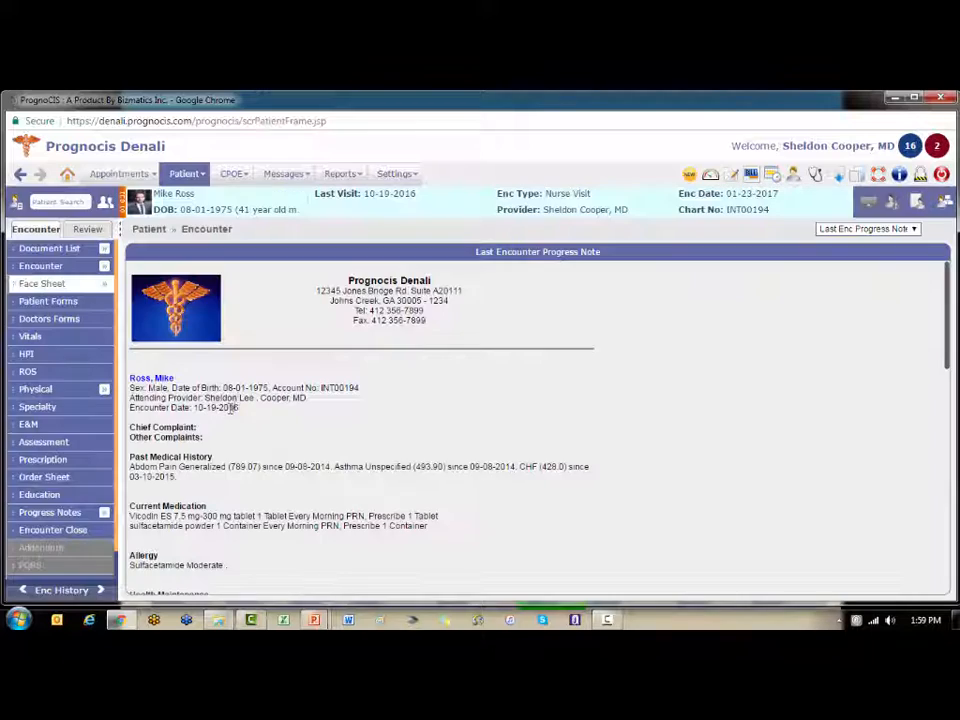
{"action": "left_click", "coordinate": [46, 408]}
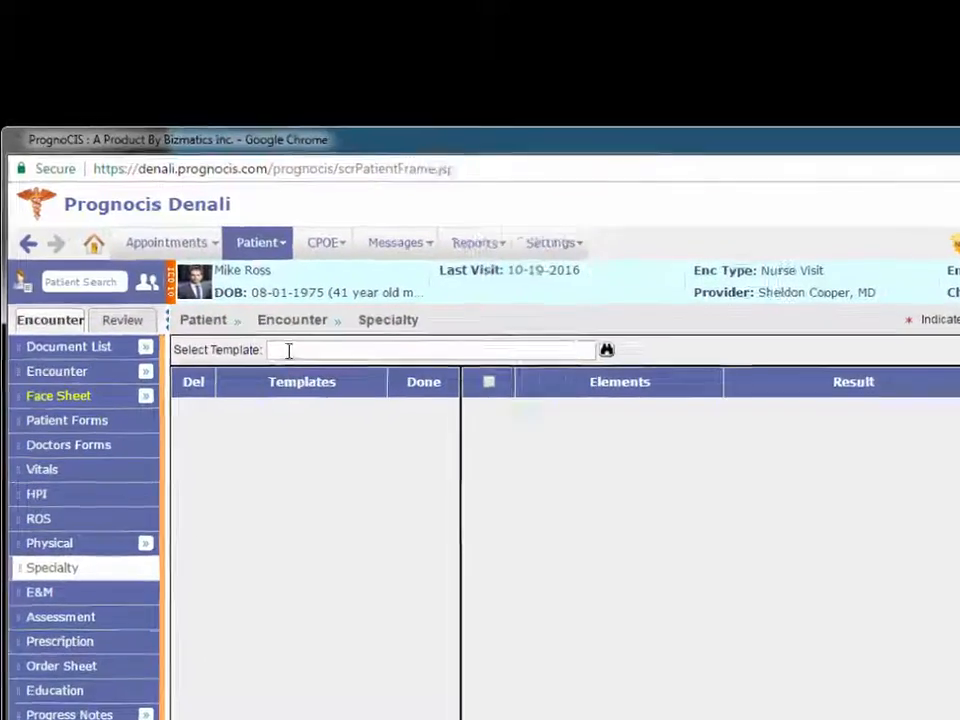
{"action": "left_click", "coordinate": [206, 251]}
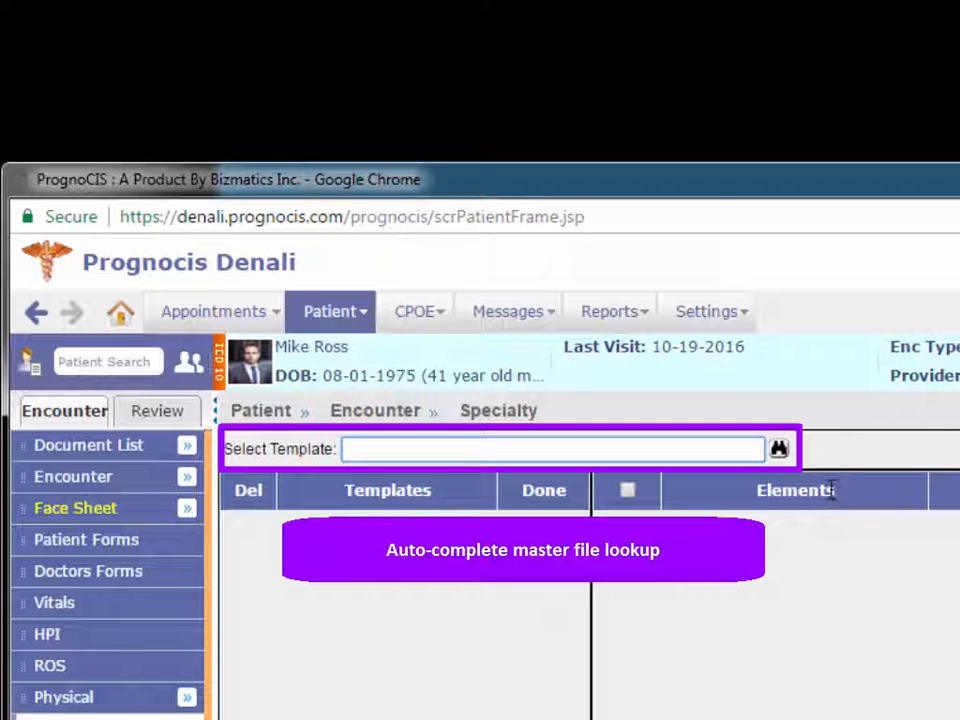
{"action": "type", "text": "llergy Shot"}
{"action": "key", "text": "Return"}
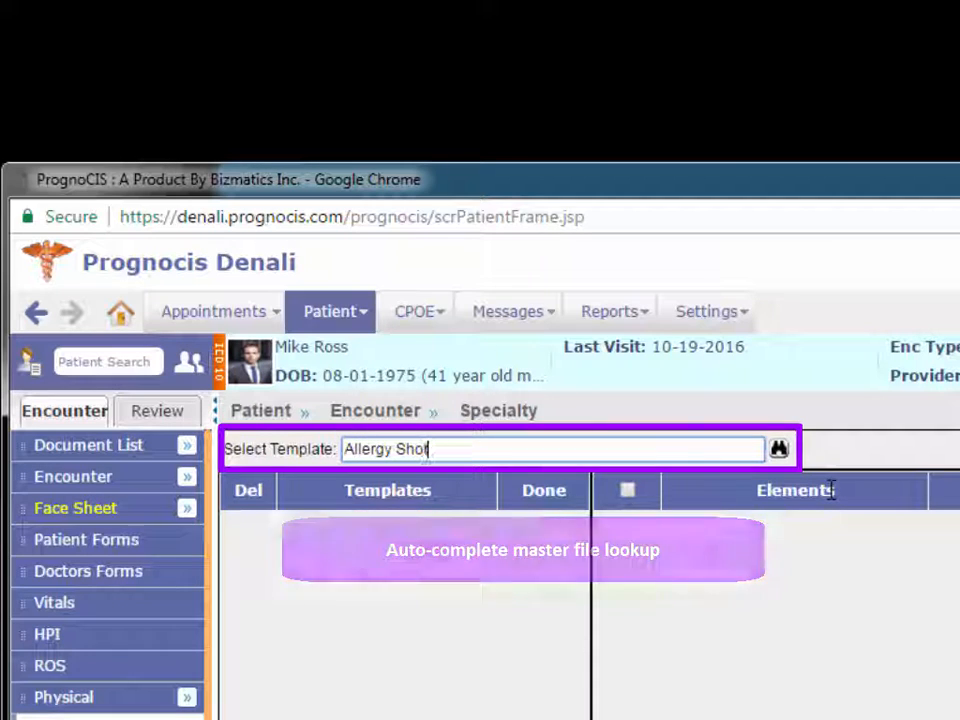
- Search the full list of specialty templates by the classification "exam" and by "proc"
{"action": "left_click", "coordinate": [779, 450]}
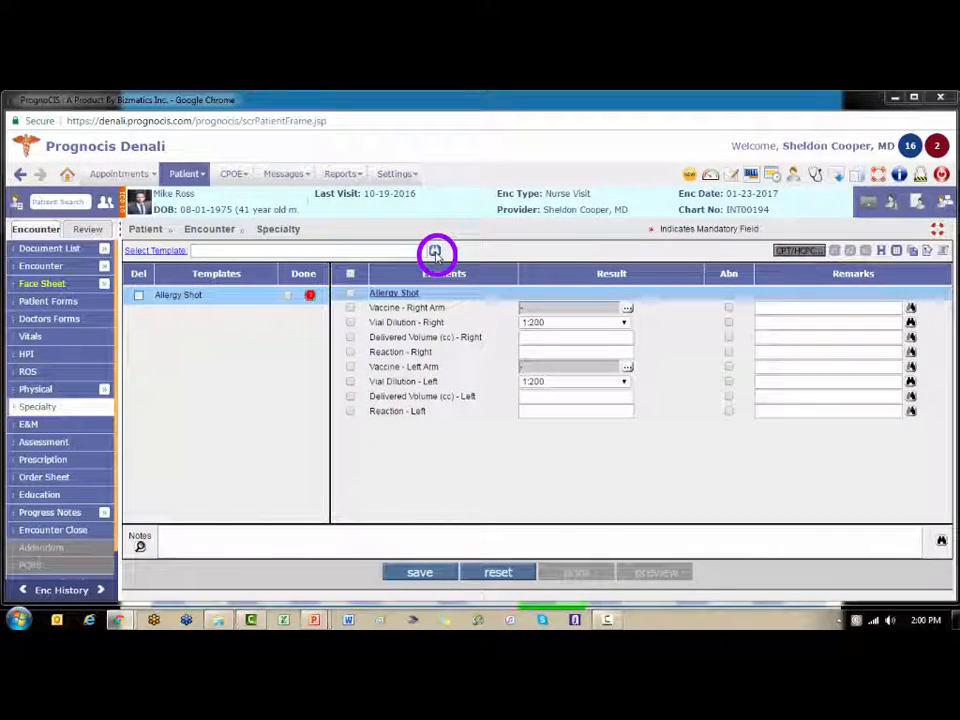
{"action": "left_click", "coordinate": [435, 253]}
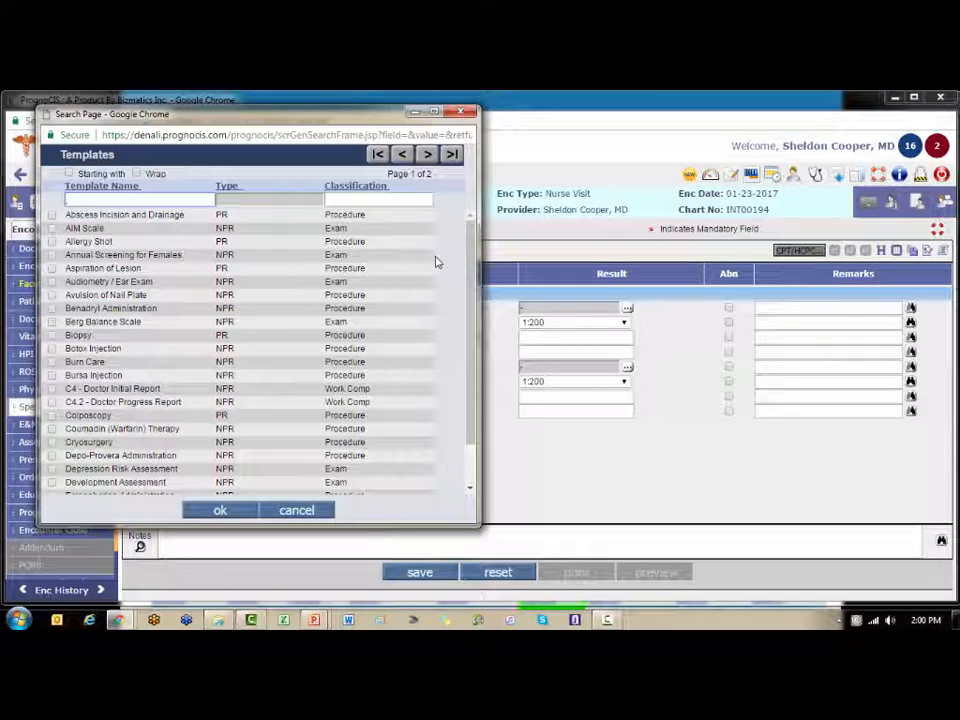
{"action": "left_click", "coordinate": [351, 199]}
{"action": "type", "text": "exam"}
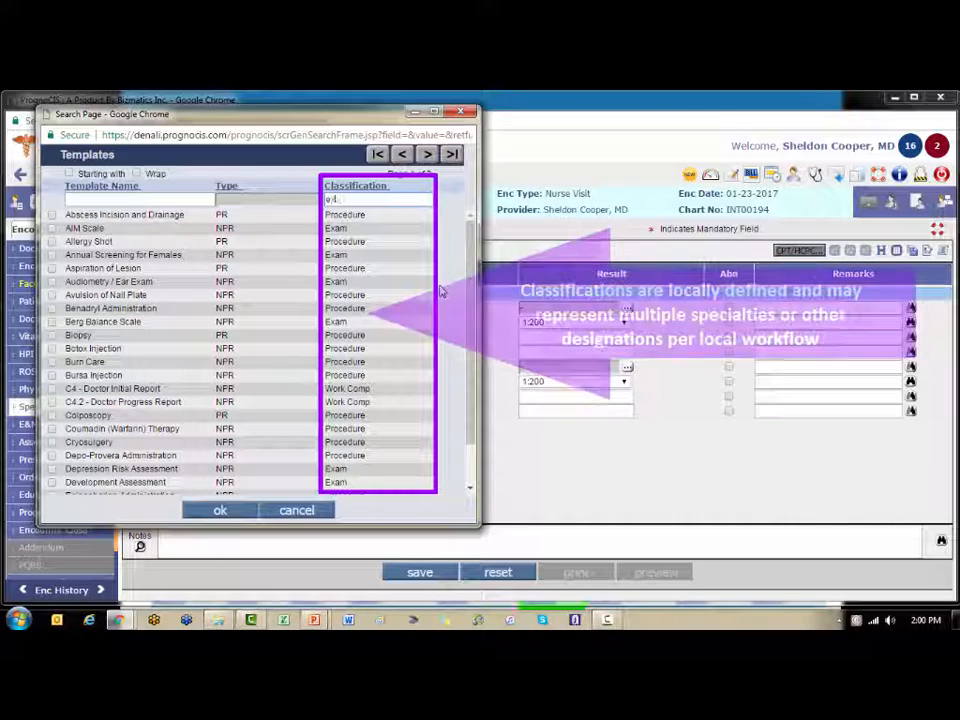
{"action": "key", "text": "Return"}
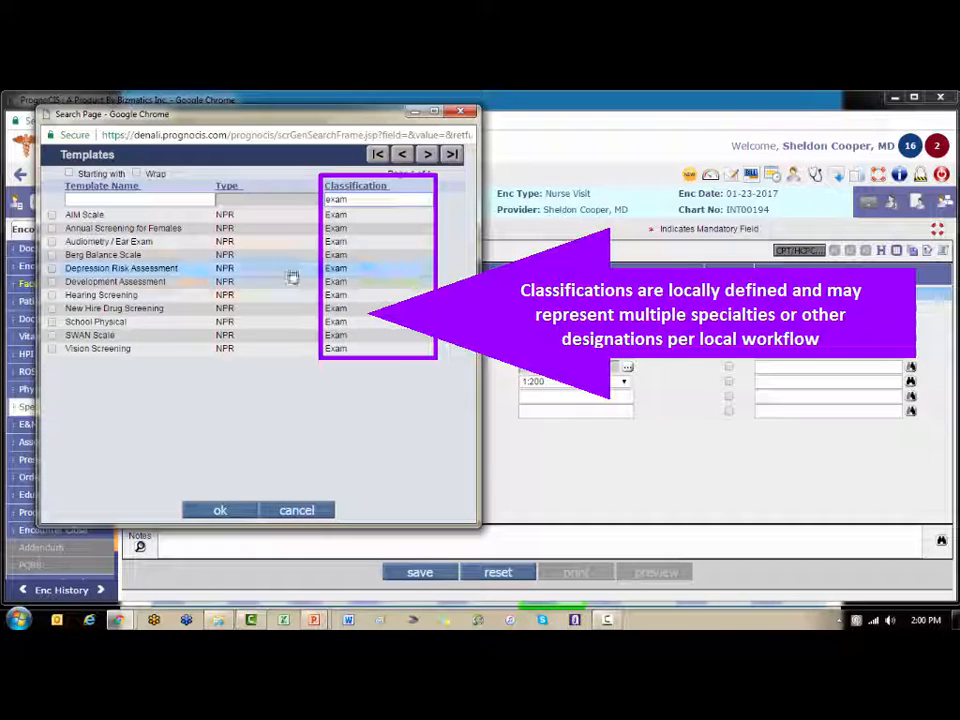
{"action": "type", "text": "proc"}
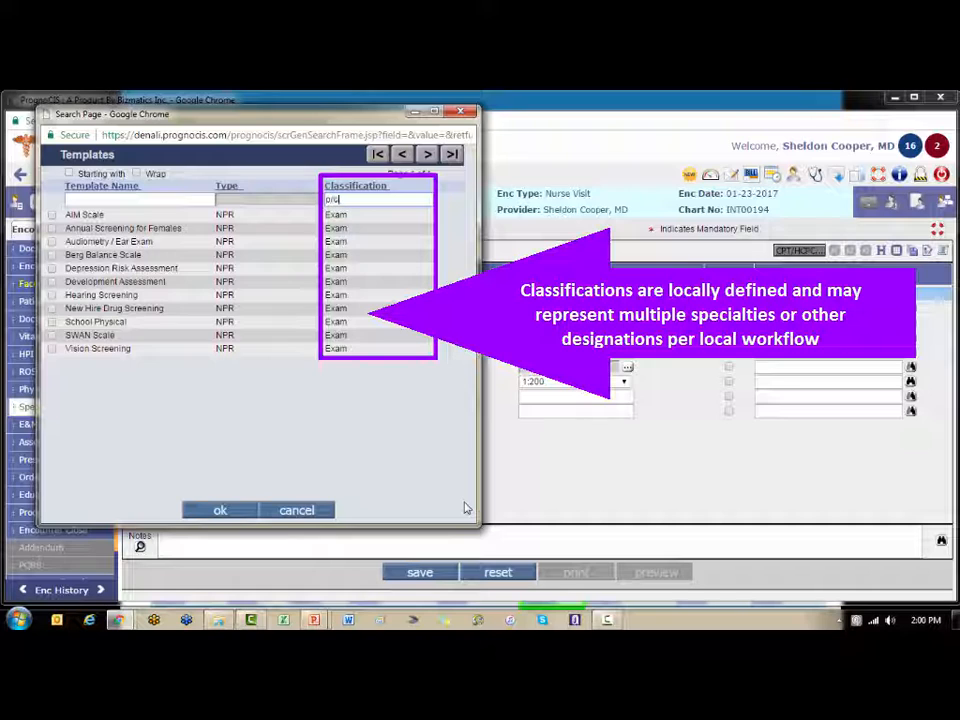
{"action": "key", "text": "Return"}
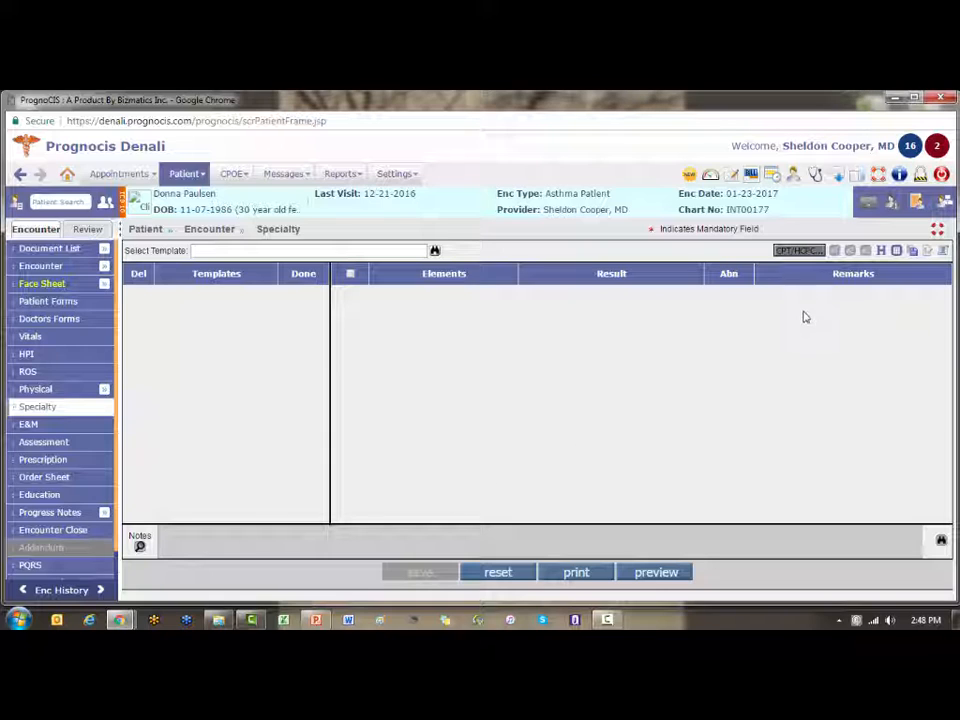
- Copy the Nebulizer Tx template from the asthma patient's 12-21-2016 encounter into the current Specialty section
{"action": "left_click", "coordinate": [912, 251]}
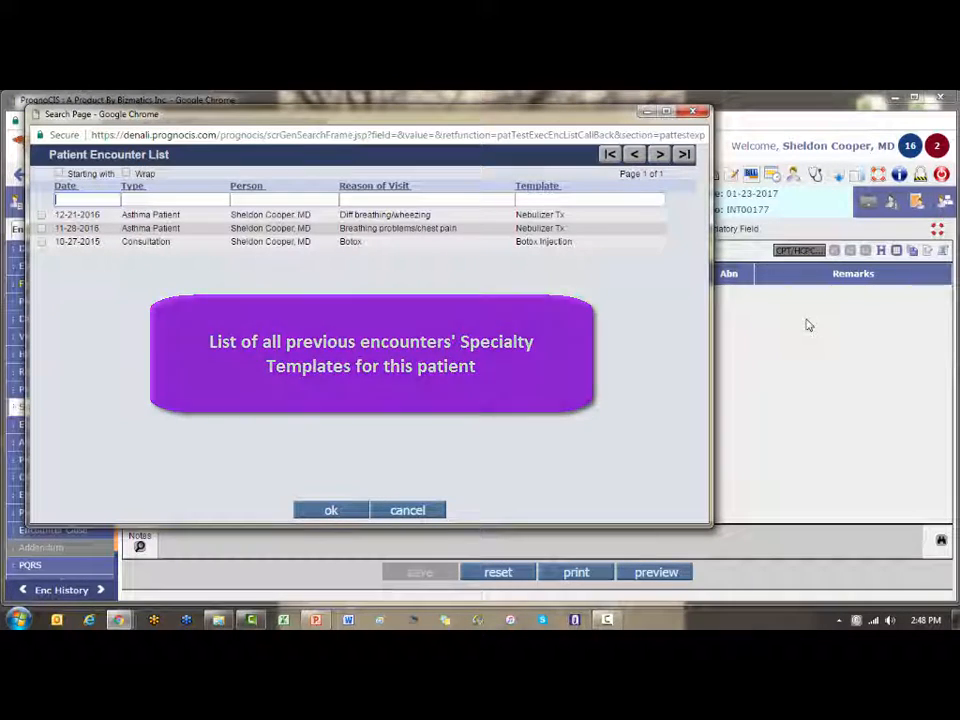
{"action": "left_click", "coordinate": [572, 228]}
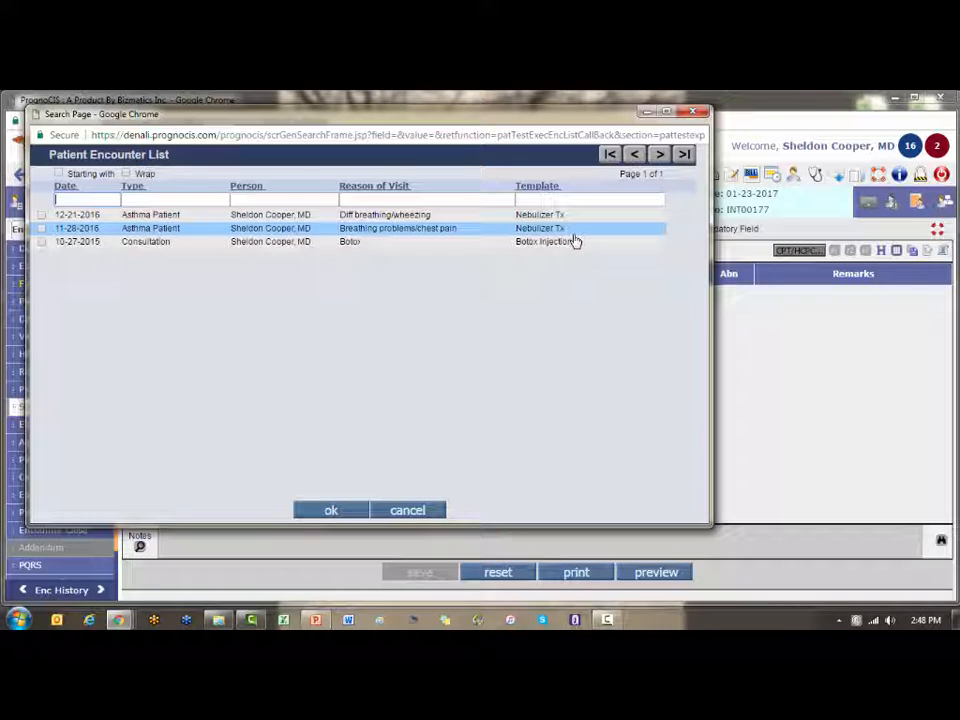
{"action": "left_click", "coordinate": [118, 214]}
{"action": "left_click", "coordinate": [41, 215]}
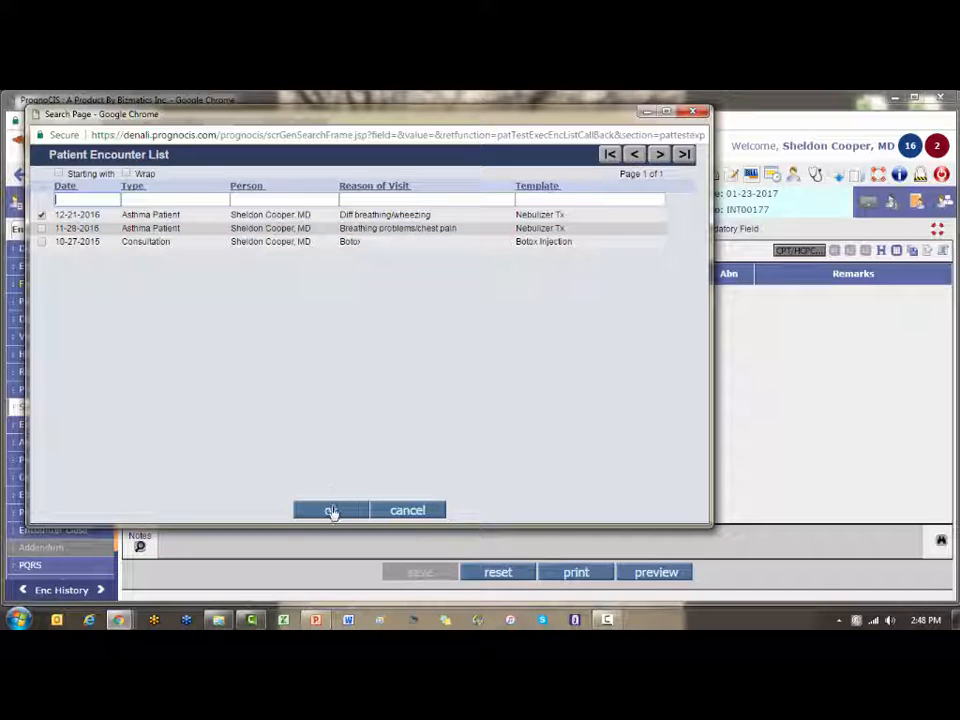
{"action": "left_click", "coordinate": [331, 511]}
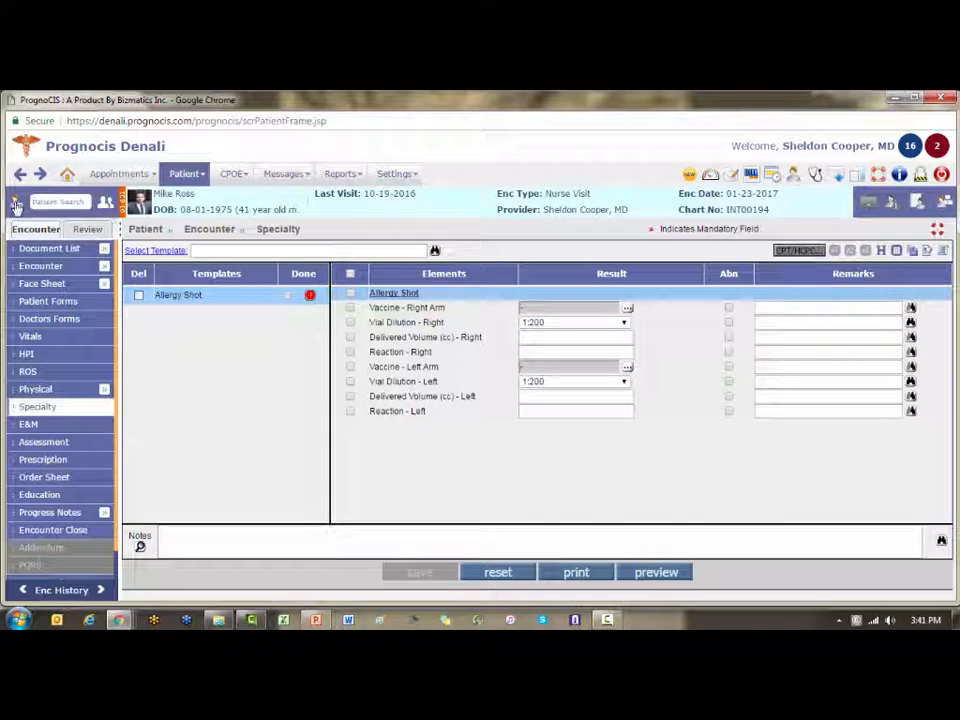
- Switch from the allergy-shot patient to the recently viewed asthma patient and open that encounter's Specialty section
{"action": "left_click", "coordinate": [16, 201]}
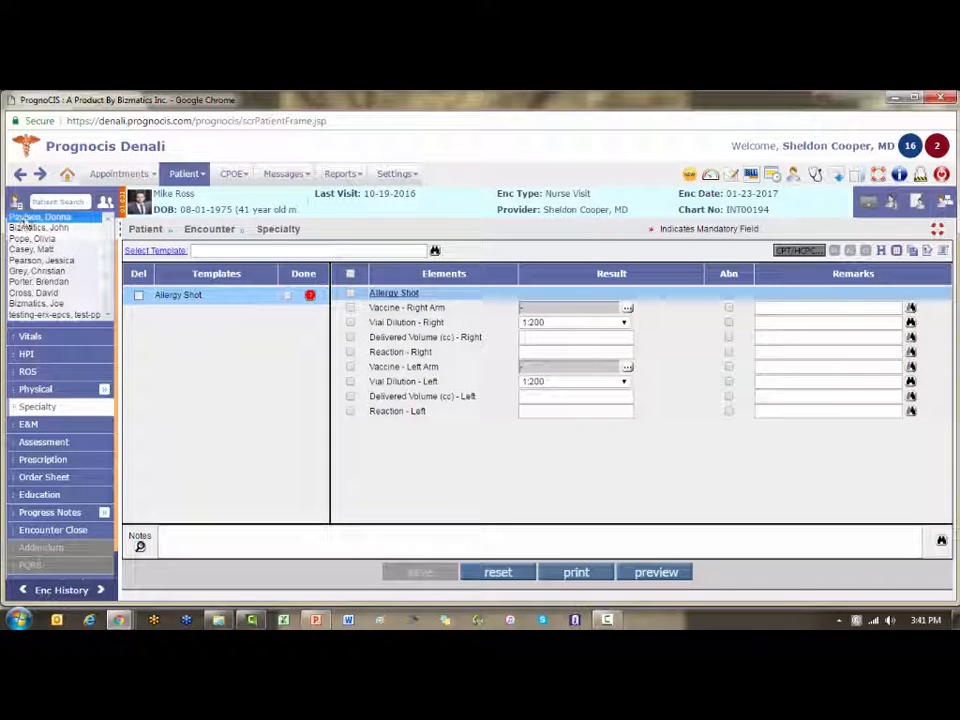
{"action": "left_click", "coordinate": [24, 218]}
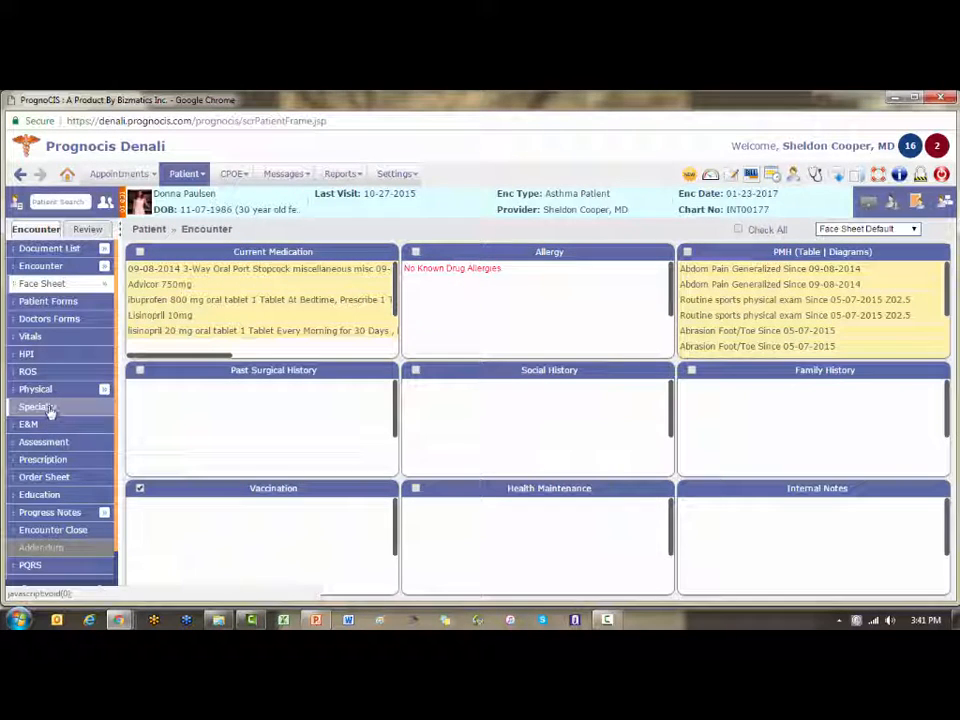
{"action": "left_click", "coordinate": [46, 407]}
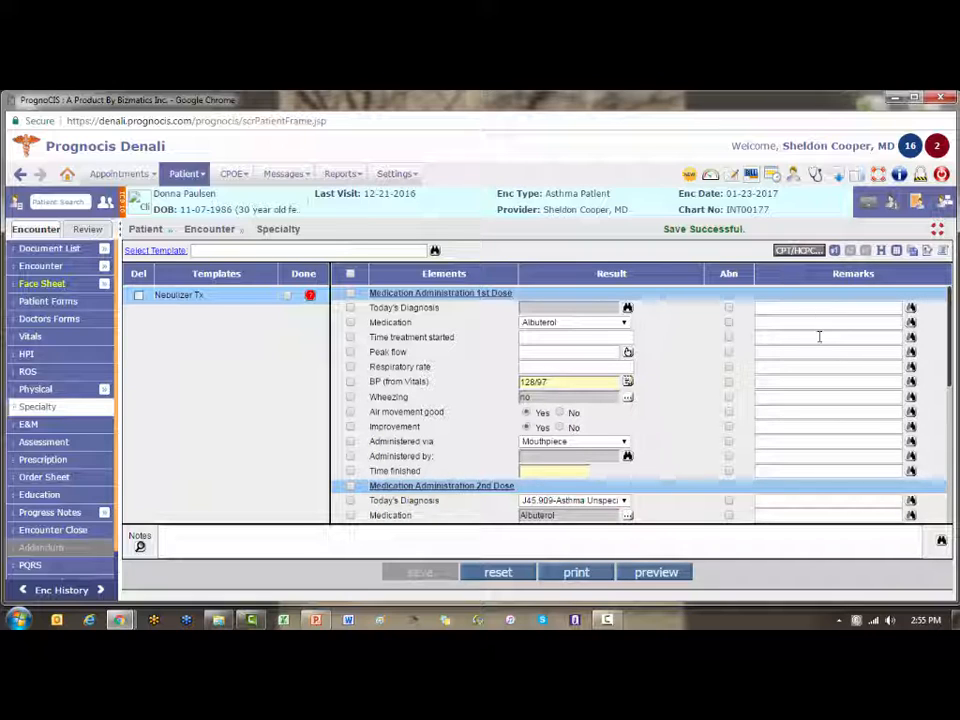
- Review the patient's past ICD codes, face sheet and document list from the Specialty section
{"action": "left_click", "coordinate": [881, 252]}
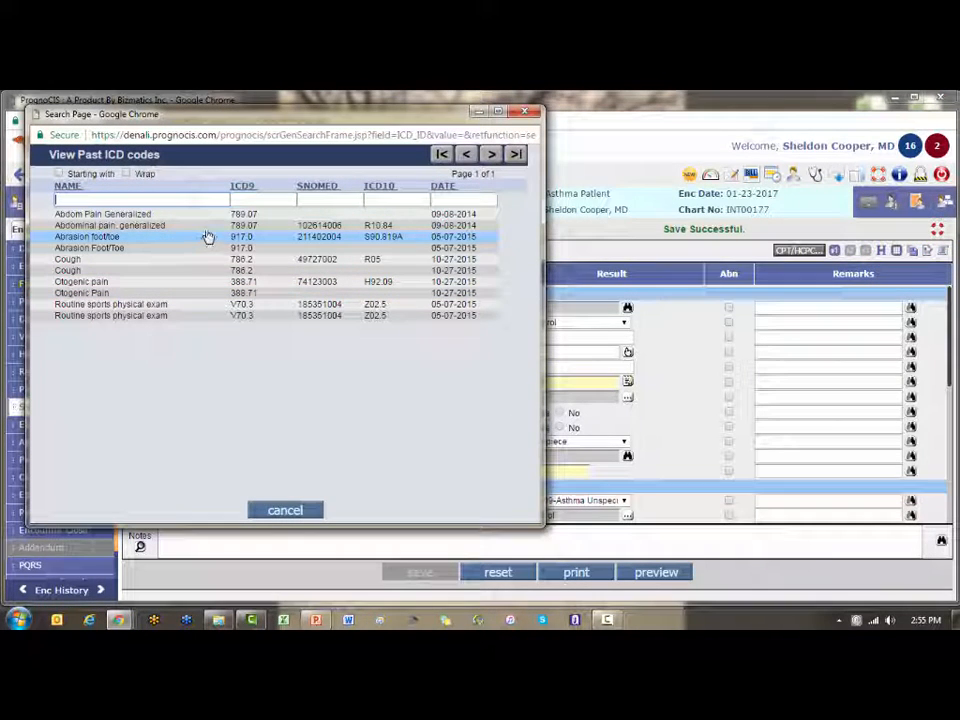
{"action": "left_click", "coordinate": [210, 225]}
{"action": "left_click", "coordinate": [897, 252]}
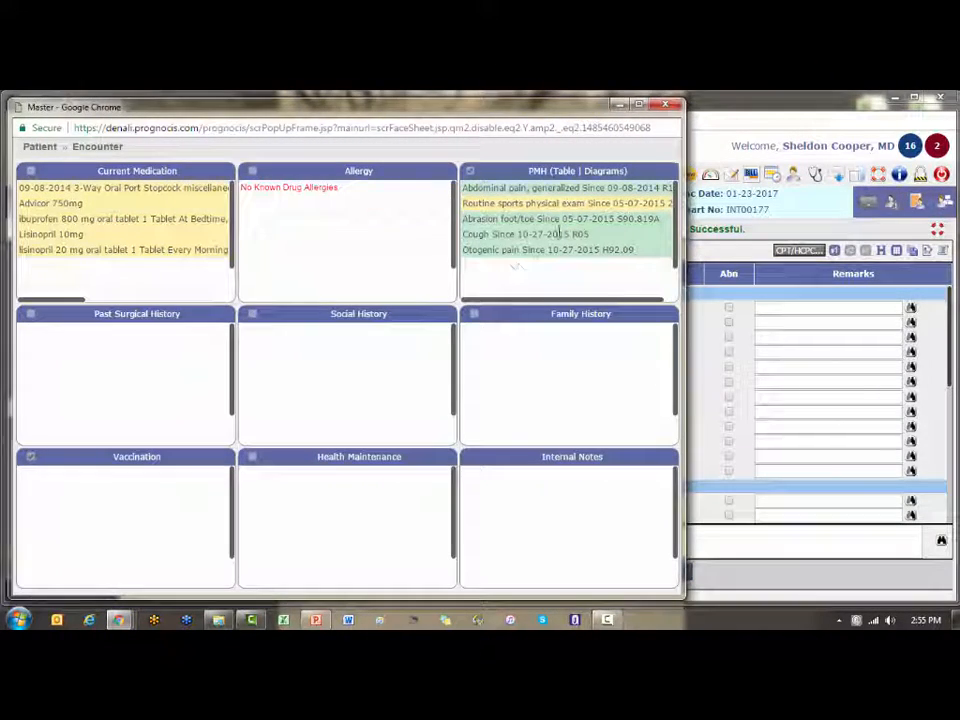
{"action": "left_click", "coordinate": [665, 104]}
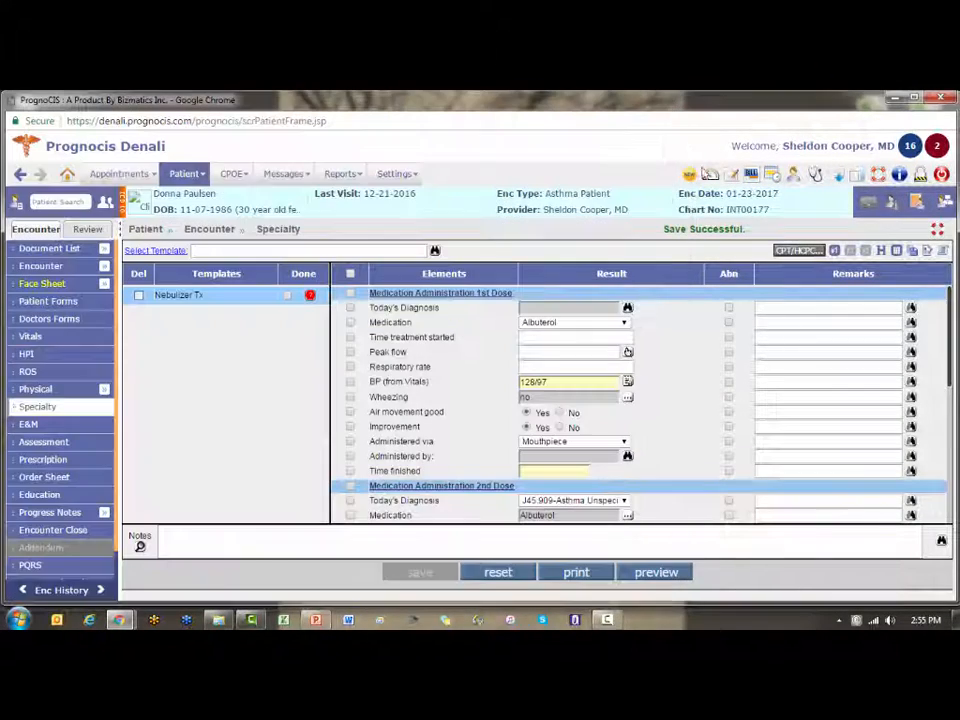
{"action": "left_click", "coordinate": [927, 256]}
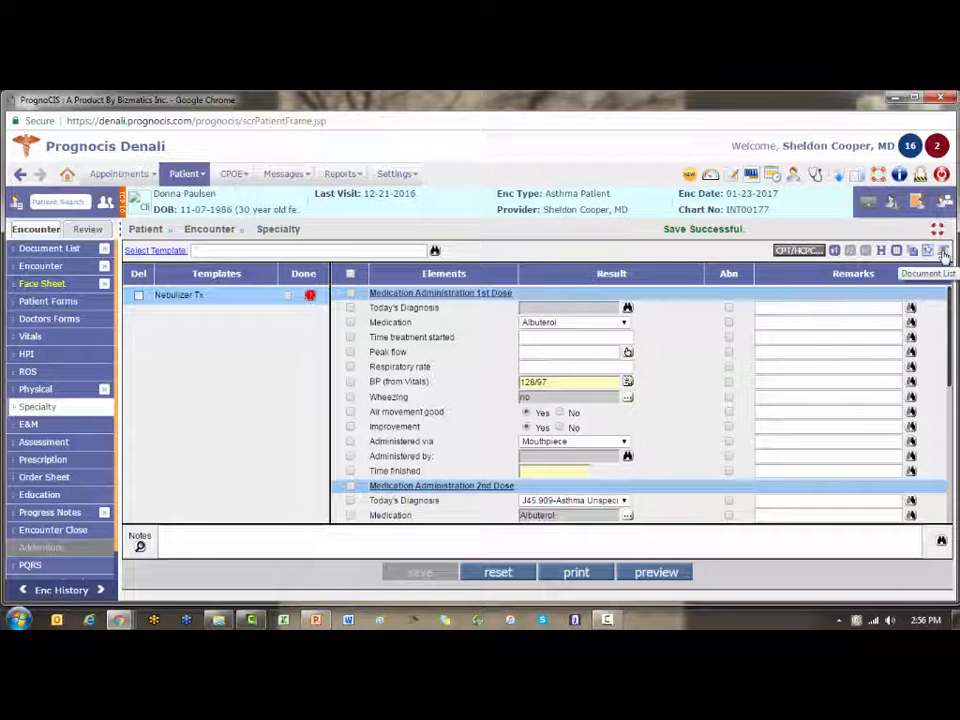
{"action": "left_click", "coordinate": [943, 253]}
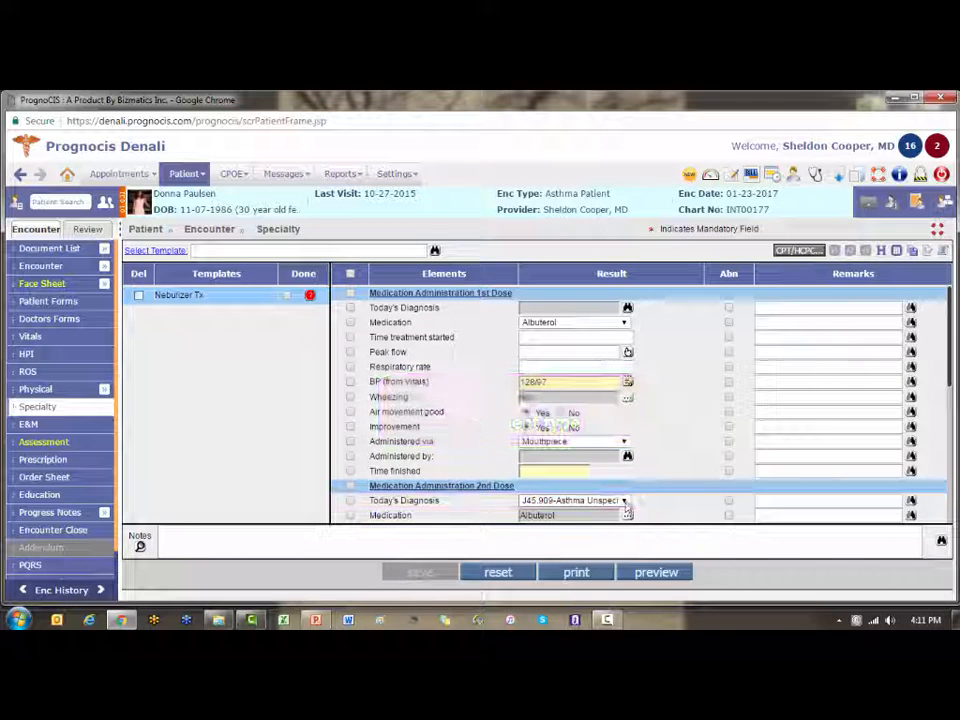
- Review the 2nd Dose diagnosis options and include Today's Diagnosis with J45.909-Asthma Unspecified
{"action": "left_click", "coordinate": [624, 502]}
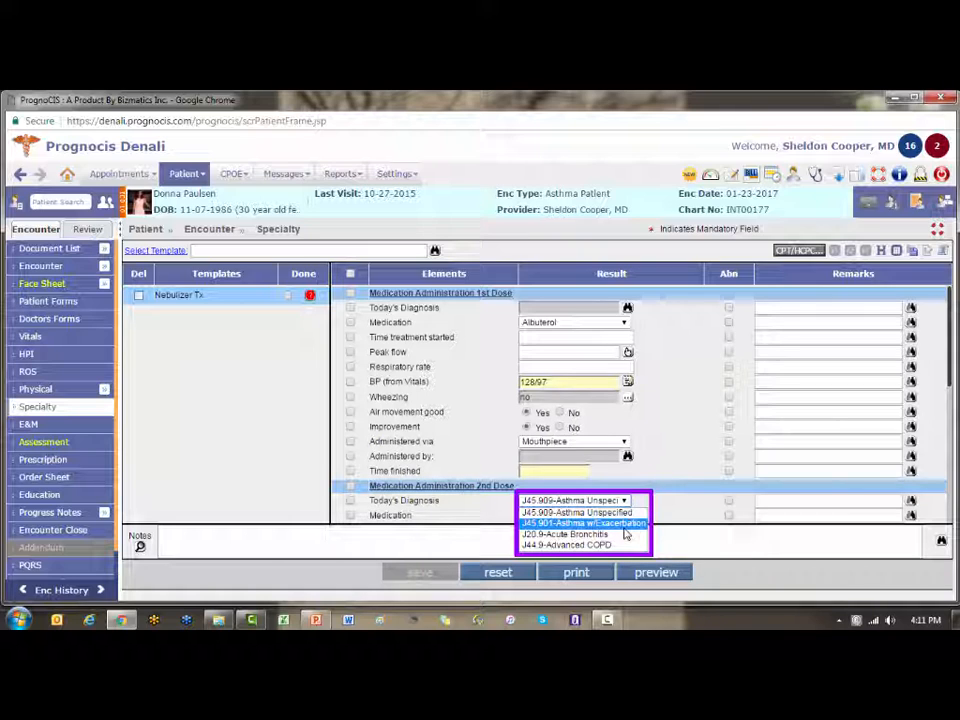
{"action": "left_click", "coordinate": [666, 541]}
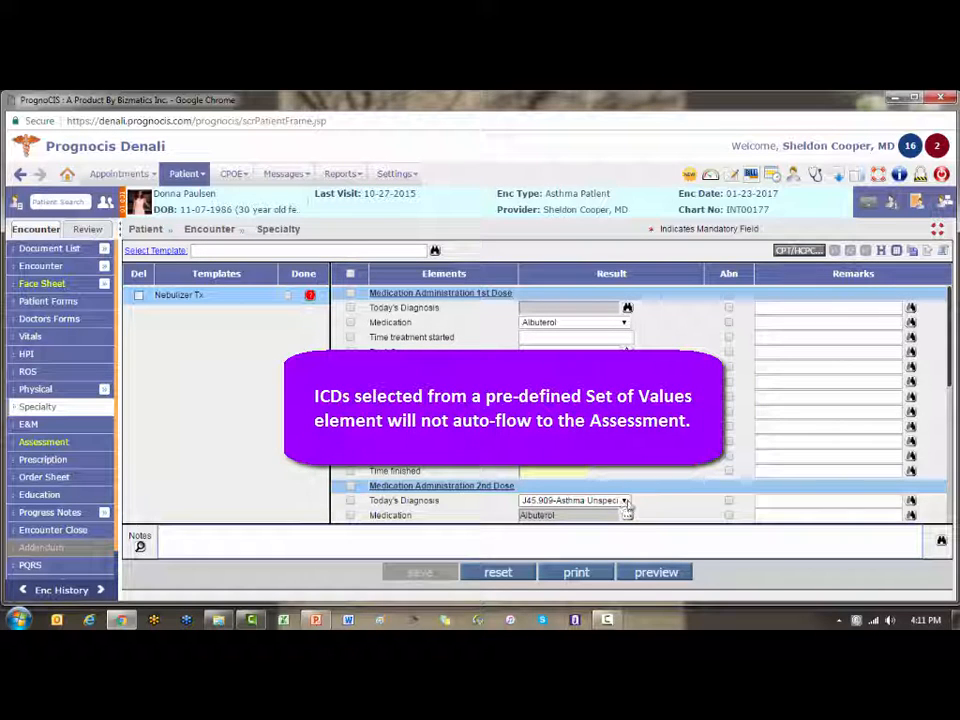
{"action": "left_click", "coordinate": [351, 501]}
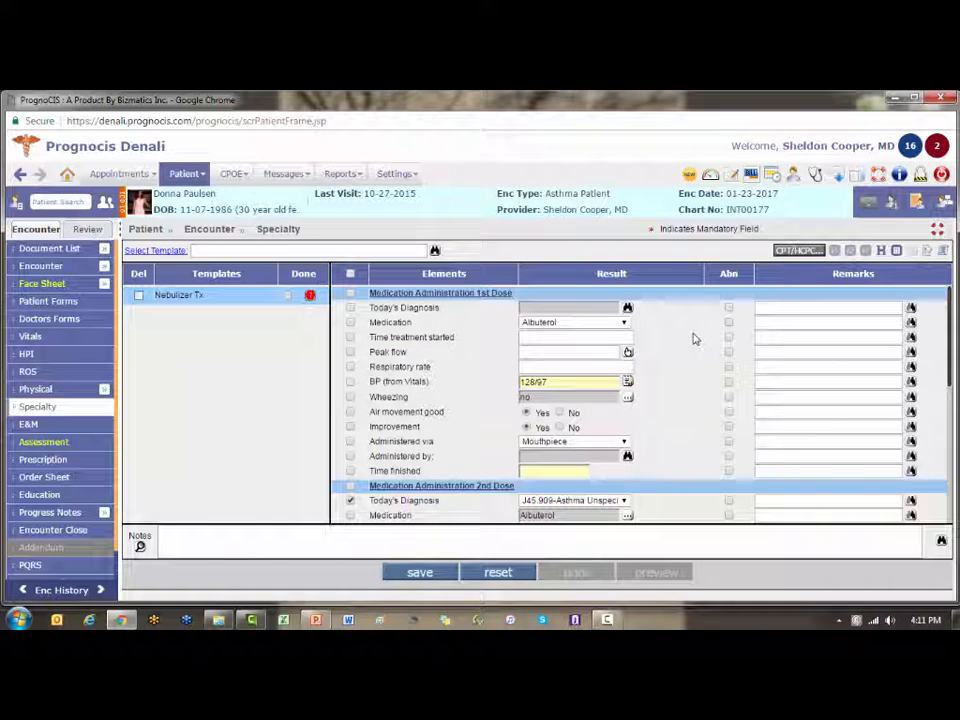
- Set the 1st Dose Today's Diagnosis to Asthma with exacerbation (J45.901) and save the Nebulizer Tx template
{"action": "left_click", "coordinate": [627, 311]}
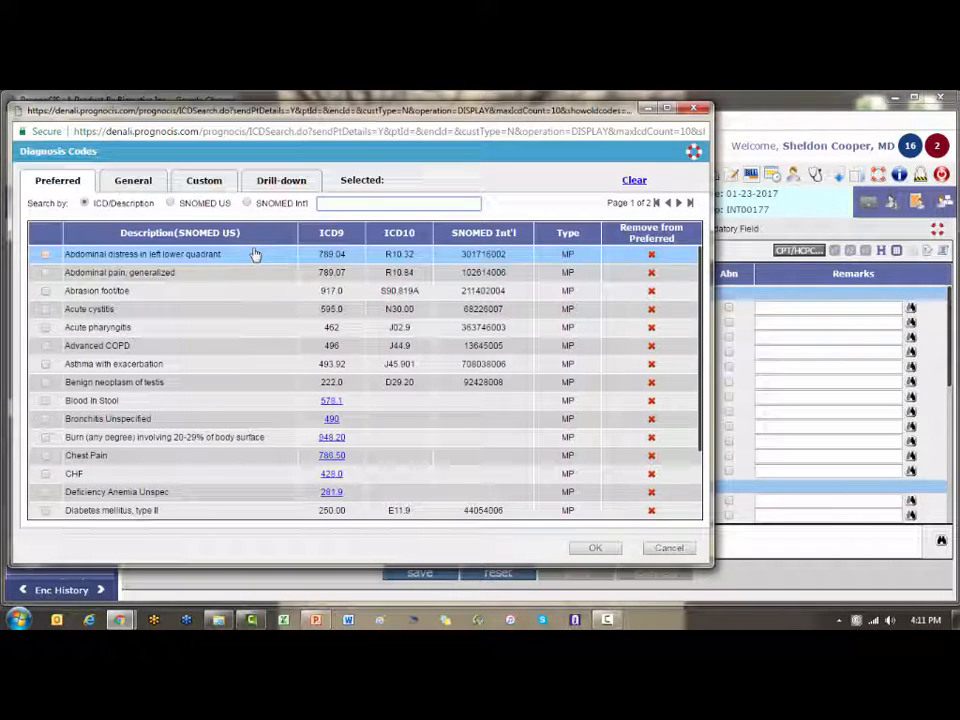
{"action": "left_click", "coordinate": [45, 366]}
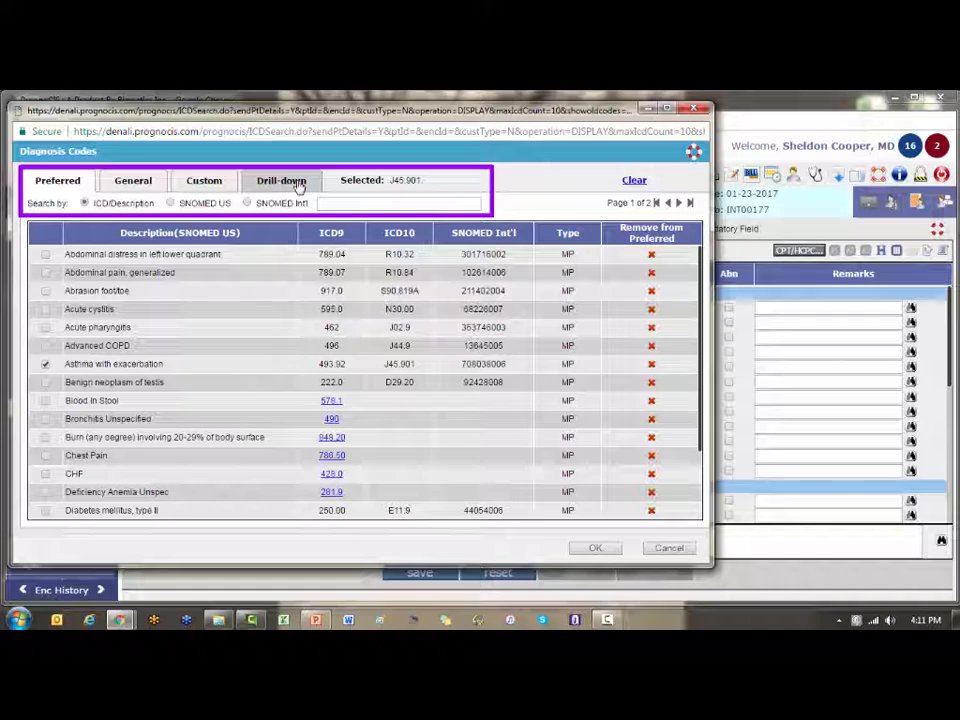
{"action": "left_click", "coordinate": [595, 548]}
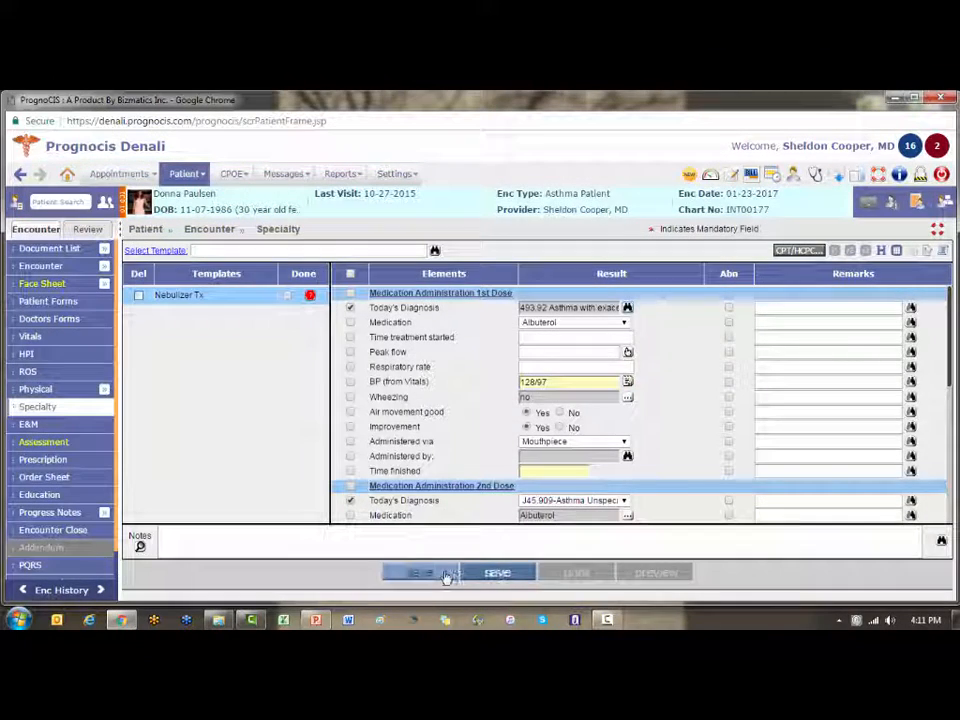
{"action": "left_click", "coordinate": [420, 573]}
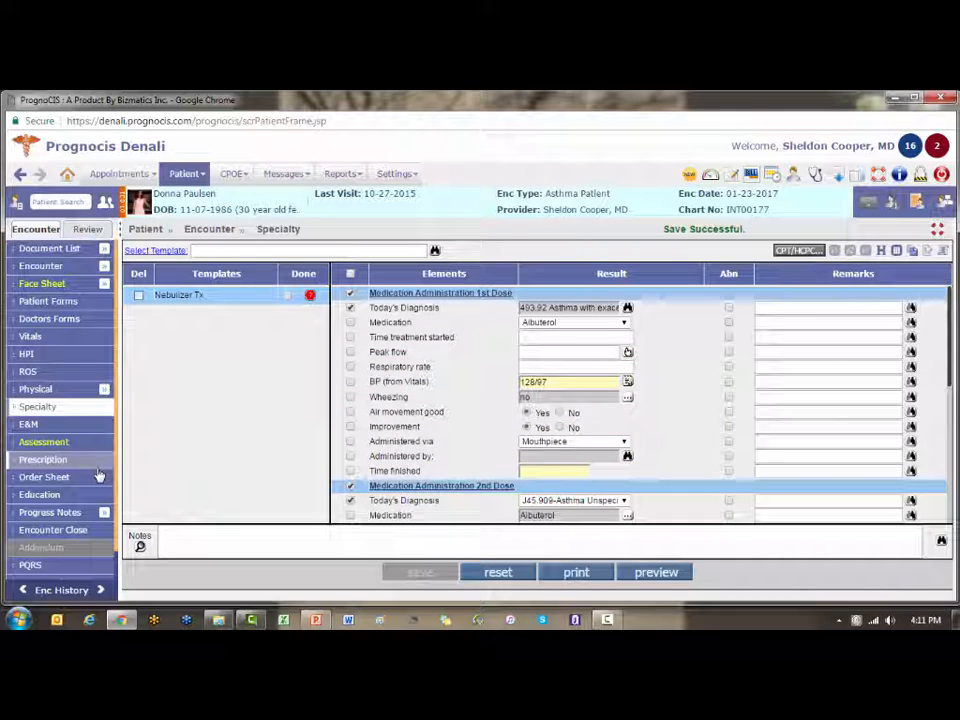
- Check the ICD codes in the encounter's Assessment and return to the 2nd Dose diagnosis options in Specialty
{"action": "left_click", "coordinate": [43, 443]}
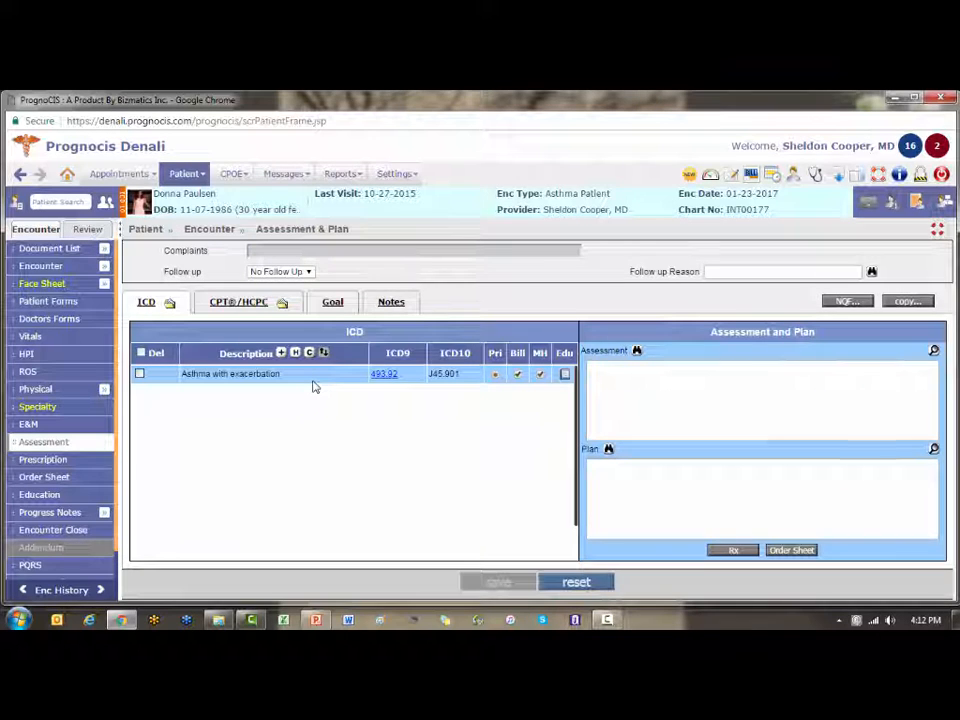
{"action": "left_click", "coordinate": [30, 407]}
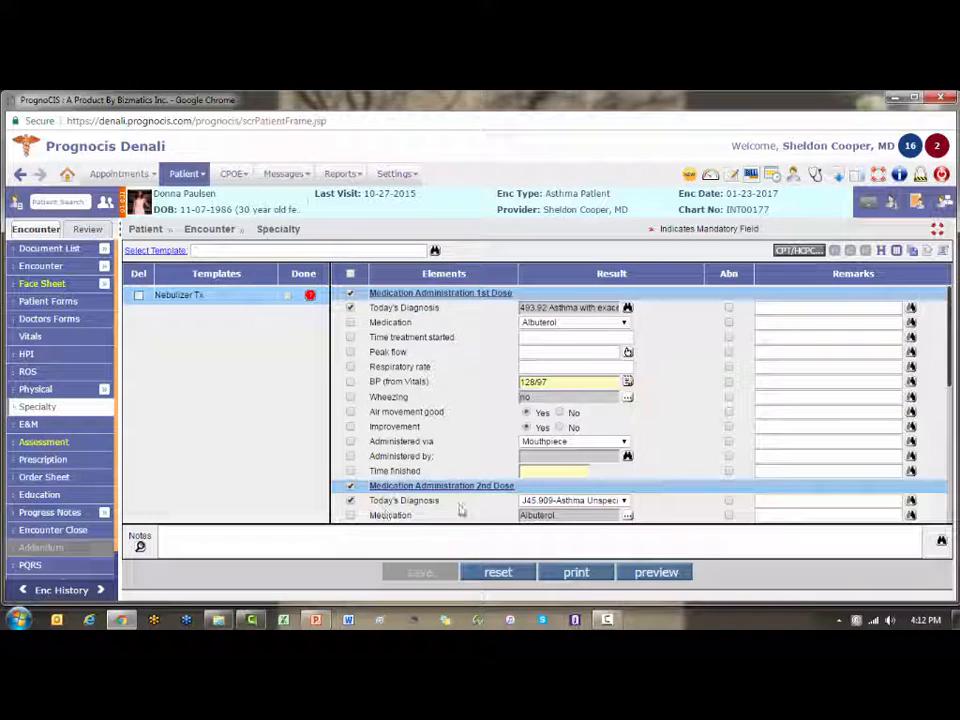
{"action": "left_click", "coordinate": [624, 502]}
{"action": "left_click", "coordinate": [624, 502]}
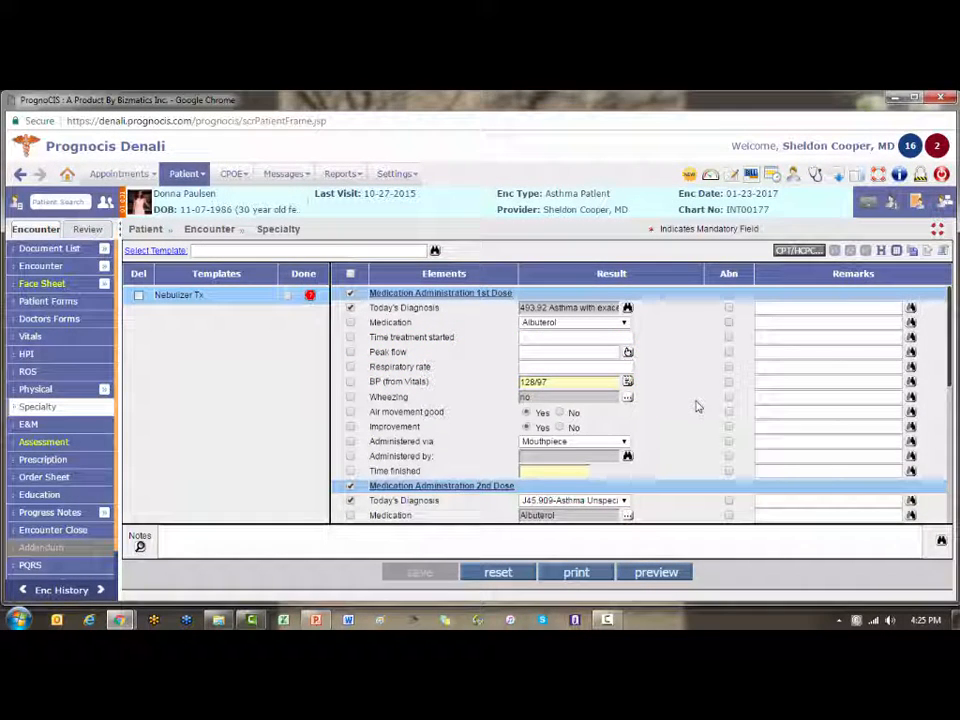
- Check the CPT/HCPC codes in the encounter's Assessment
{"action": "left_click", "coordinate": [40, 444]}
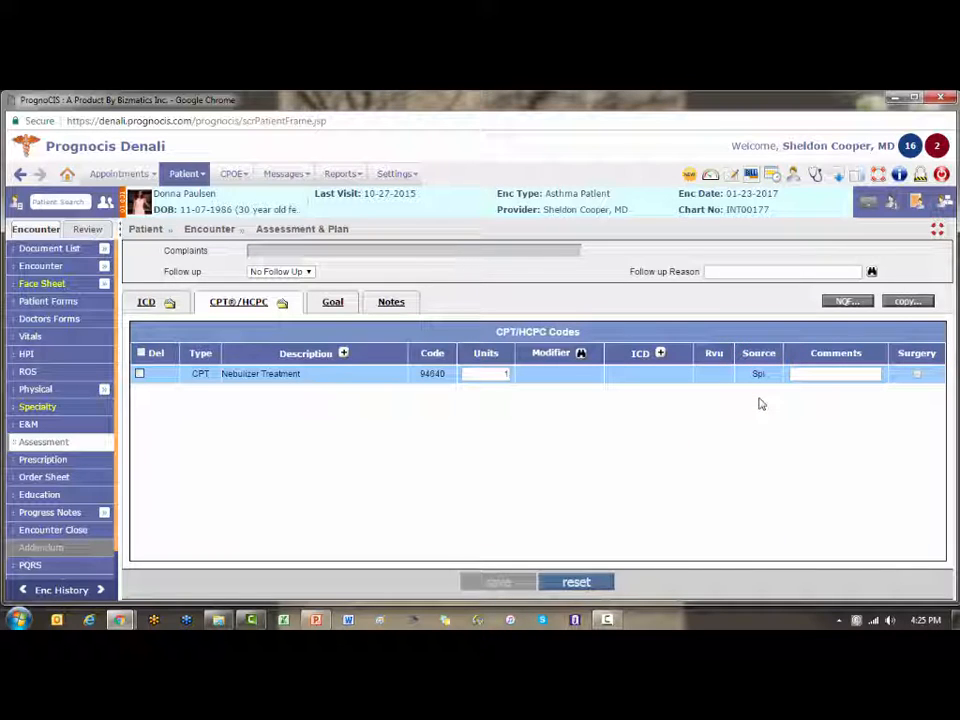
- Assign the HCPC code Albuterol non-comp con (J7611) to the Nebulizer Tx template in Specialty
{"action": "left_click", "coordinate": [36, 407]}
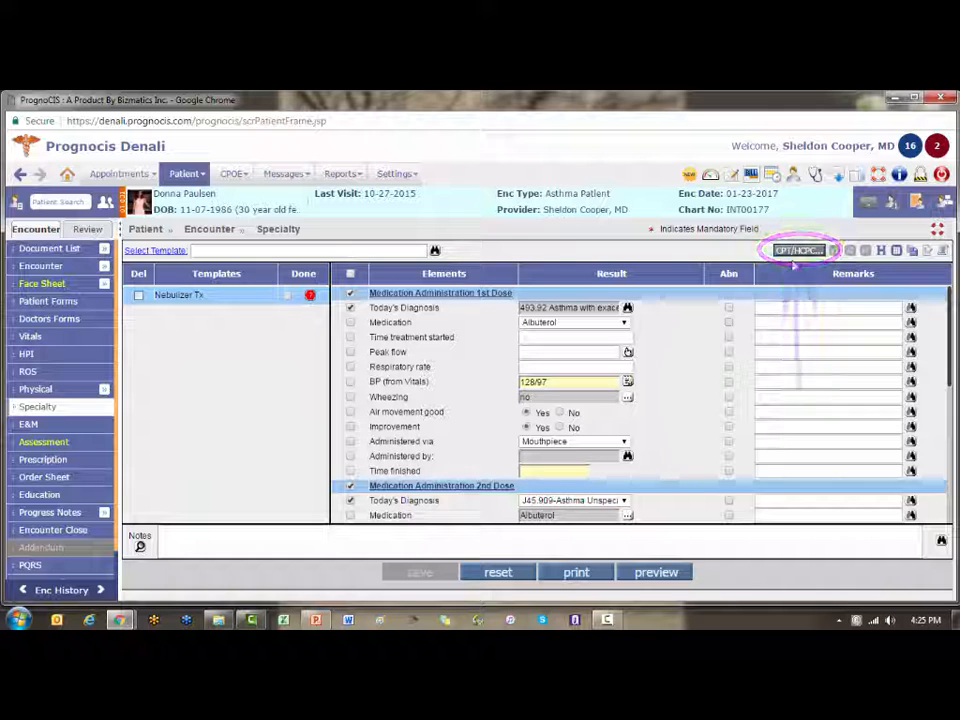
{"action": "left_click", "coordinate": [791, 252]}
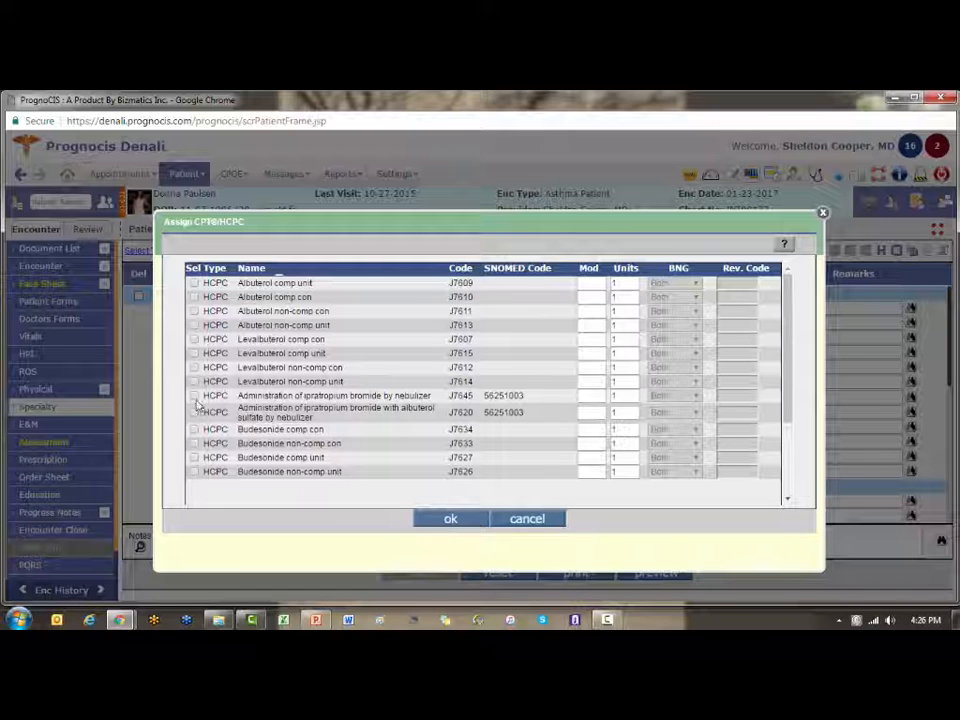
{"action": "left_click", "coordinate": [194, 311]}
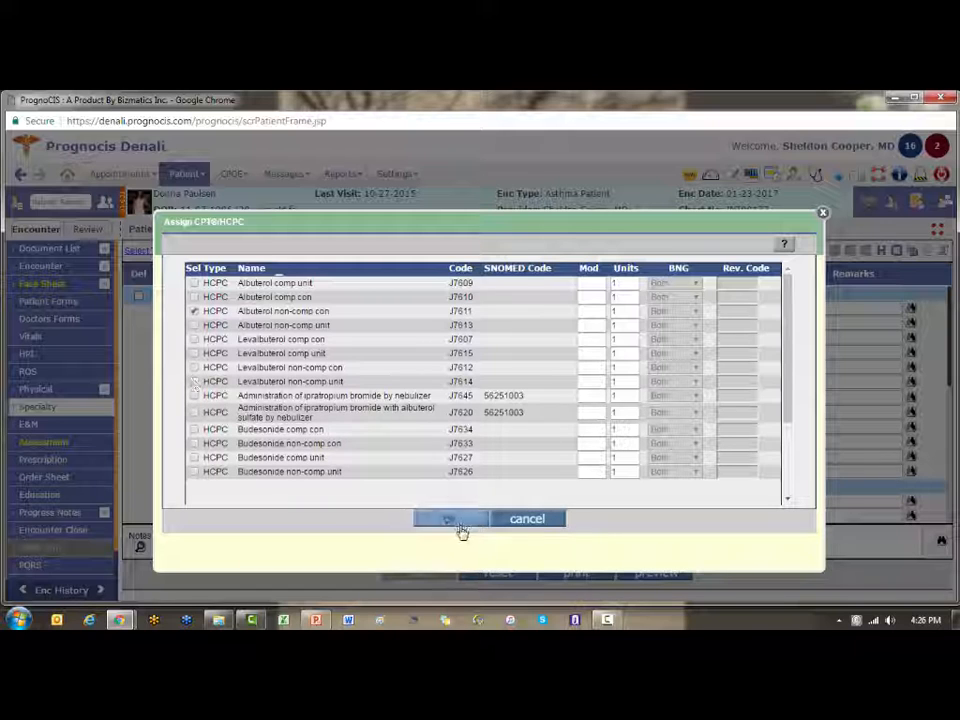
{"action": "left_click", "coordinate": [452, 521]}
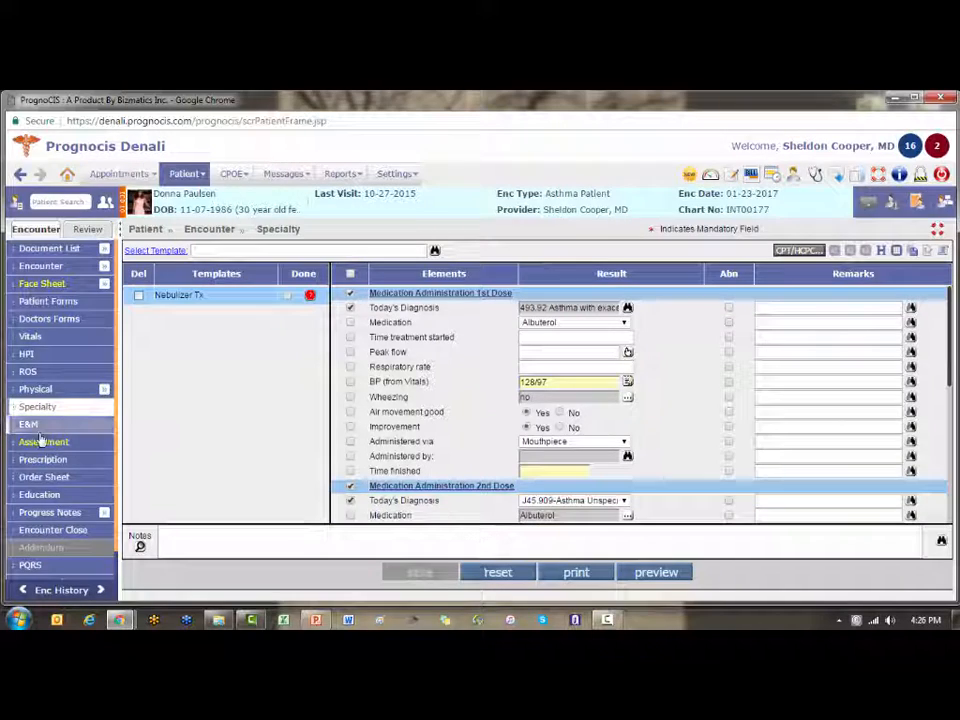
- Check the CPT/HCPC codes and their Source in the encounter's Assessment
{"action": "left_click", "coordinate": [38, 444]}
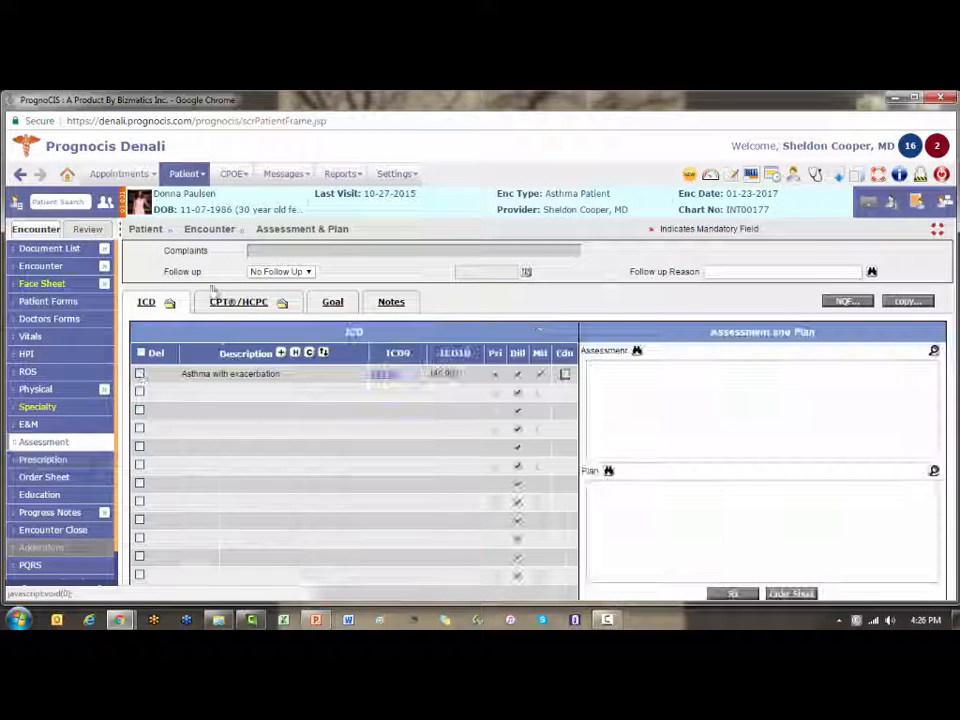
{"action": "left_click", "coordinate": [228, 310]}
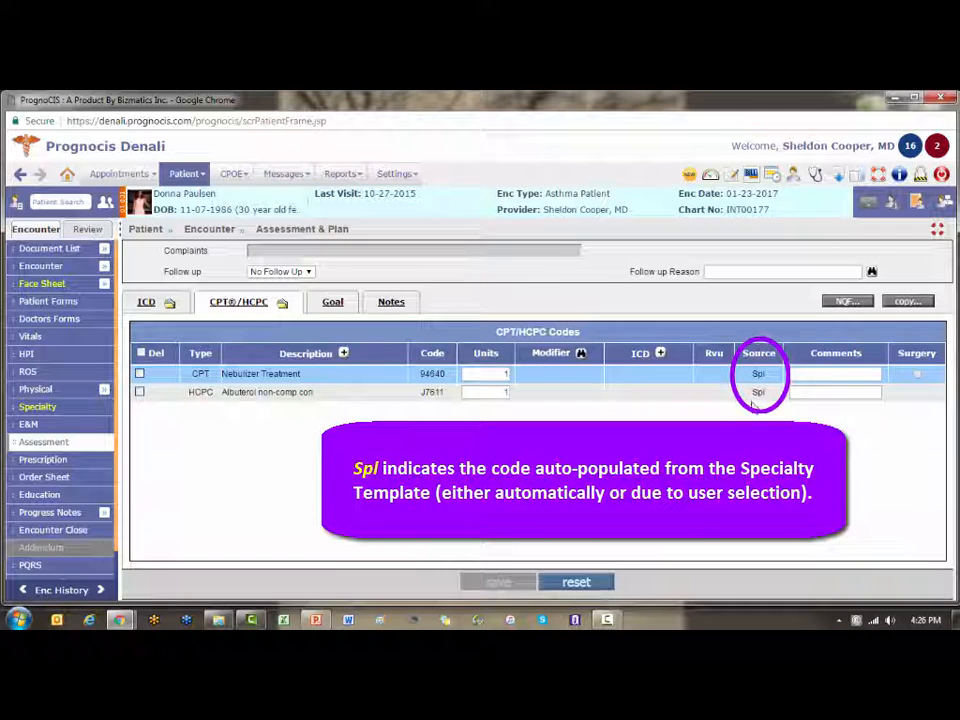
{"action": "left_click", "coordinate": [752, 401]}
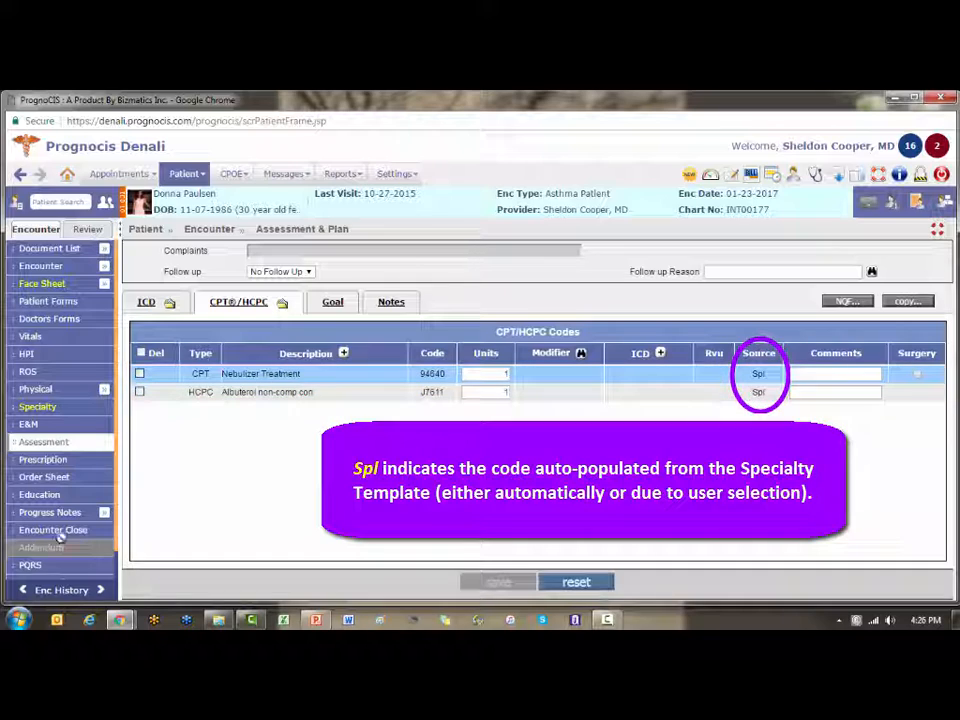
- Set the 2nd Dose Administered via to A7015 Aerosol mask by searching all codes for "mask nebuliz", and save the Nebulizer Tx template
{"action": "left_click", "coordinate": [52, 411]}
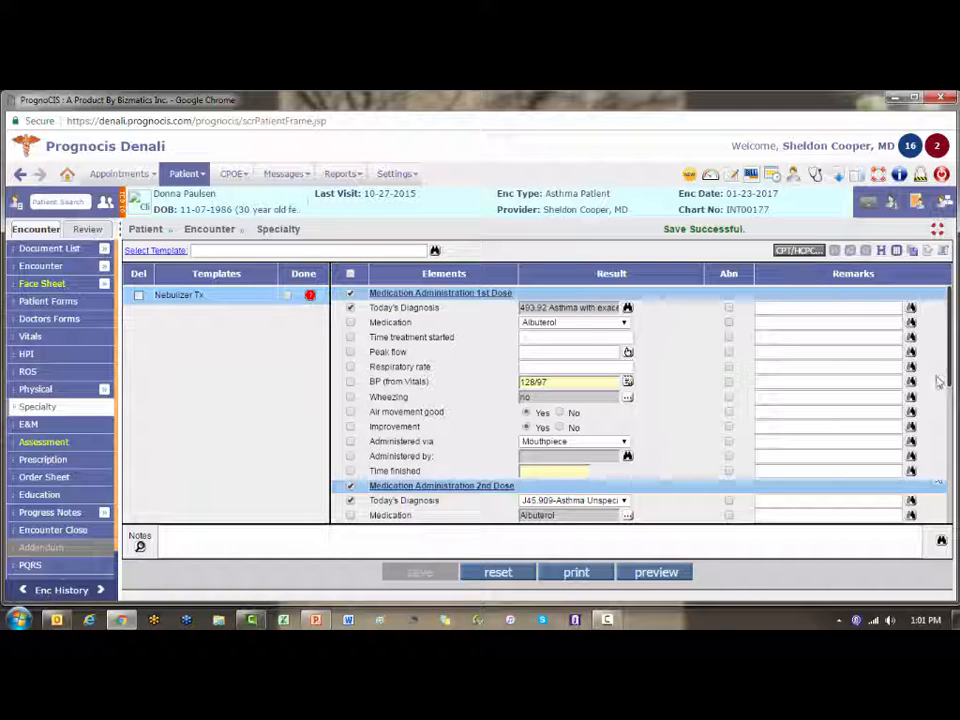
{"action": "left_click_drag", "start_coordinate": [955, 333], "coordinate": [955, 422]}
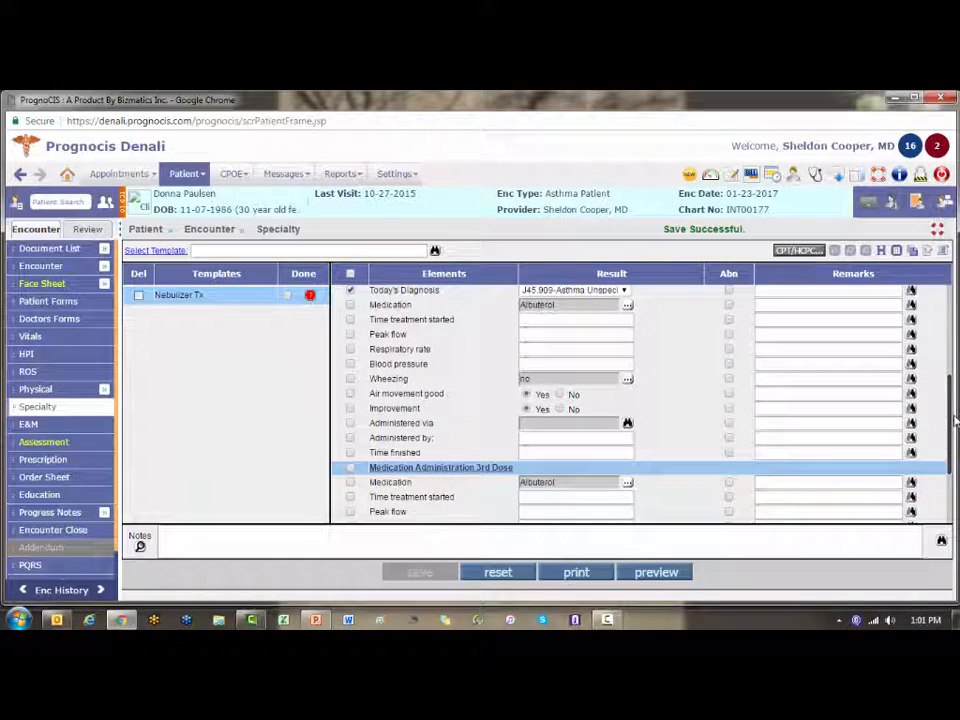
{"action": "left_click", "coordinate": [628, 424]}
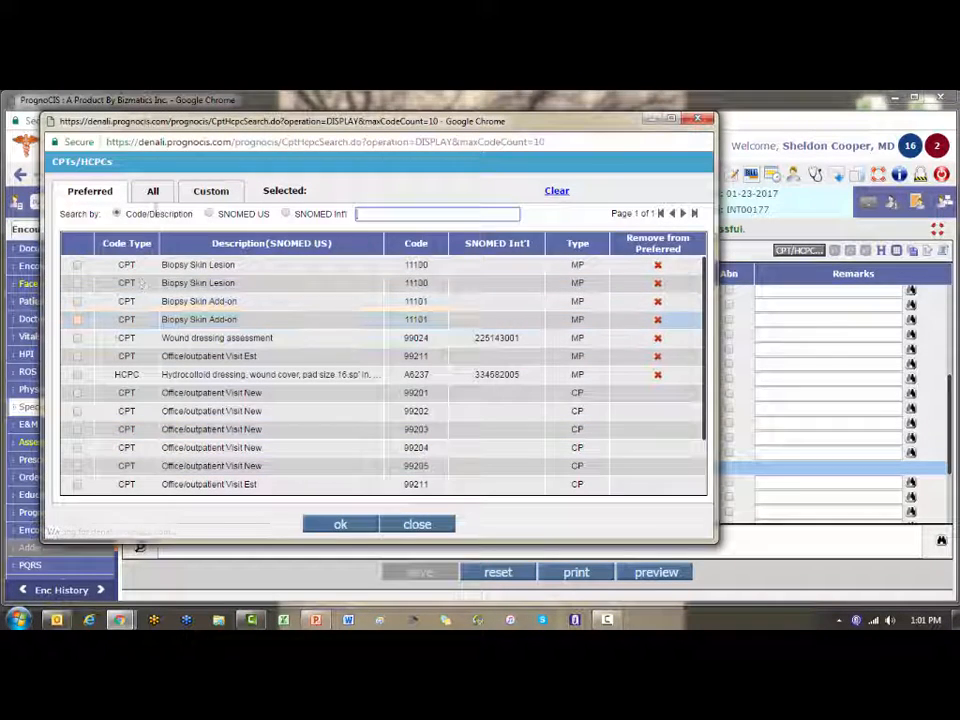
{"action": "left_click", "coordinate": [155, 193]}
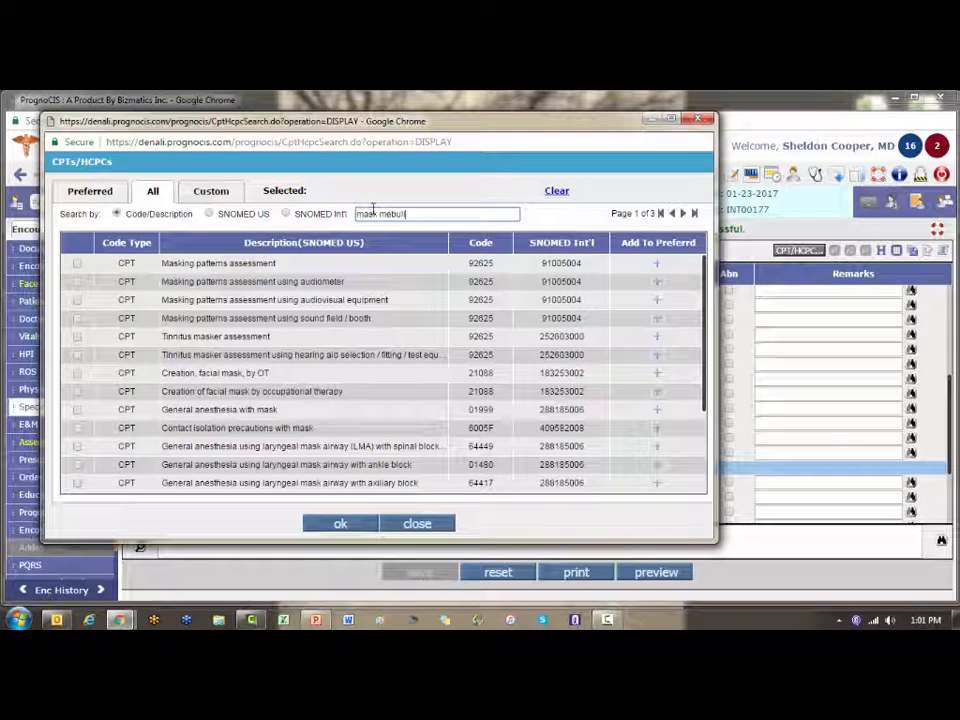
{"action": "key", "text": "BackSpace"}
{"action": "key", "text": "BackSpace"}
{"action": "key", "text": "BackSpace"}
{"action": "key", "text": "BackSpace"}
{"action": "type", "text": "nebuliz"}
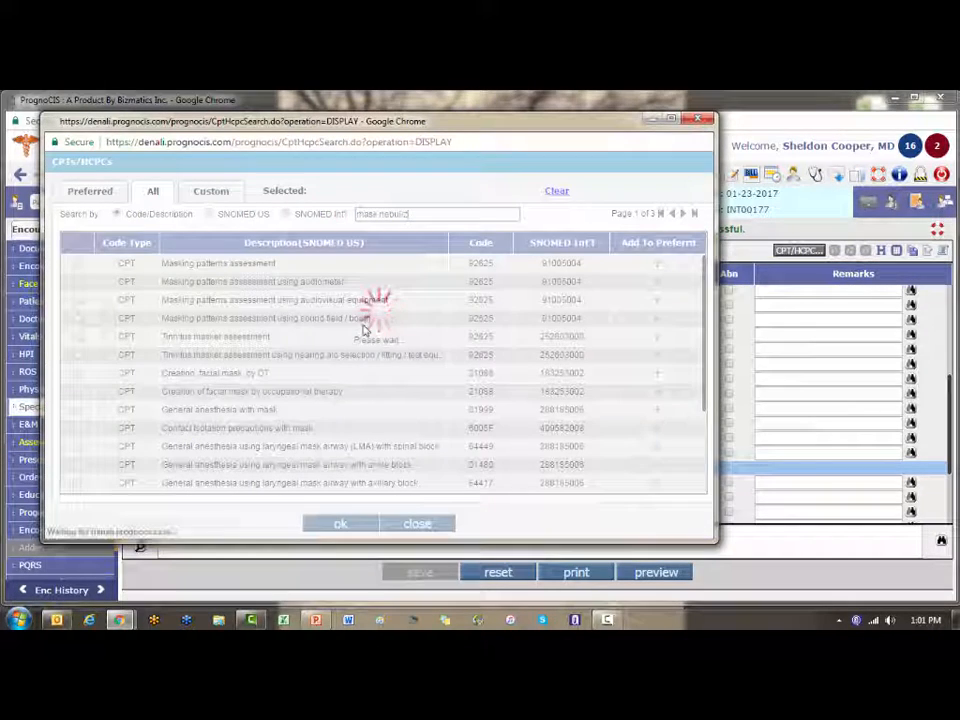
{"action": "left_click", "coordinate": [77, 263]}
{"action": "left_click", "coordinate": [325, 526]}
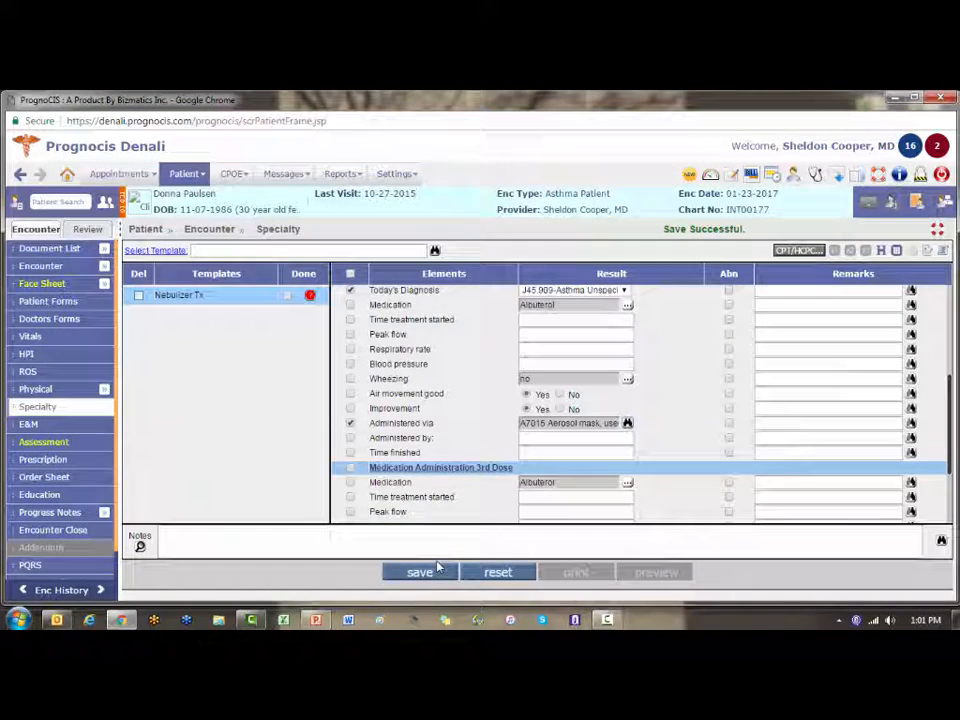
{"action": "left_click", "coordinate": [433, 572]}
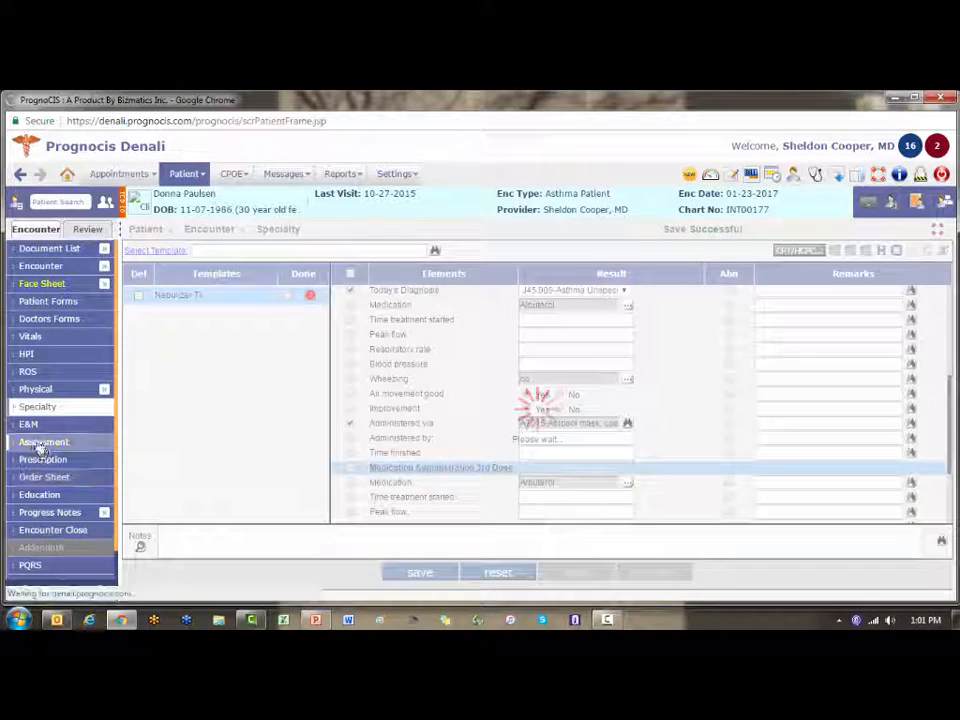
- Check the Source of the Aerosol mask code A7015 among the Assessment's CPT/HCPC codes
{"action": "left_click", "coordinate": [44, 443]}
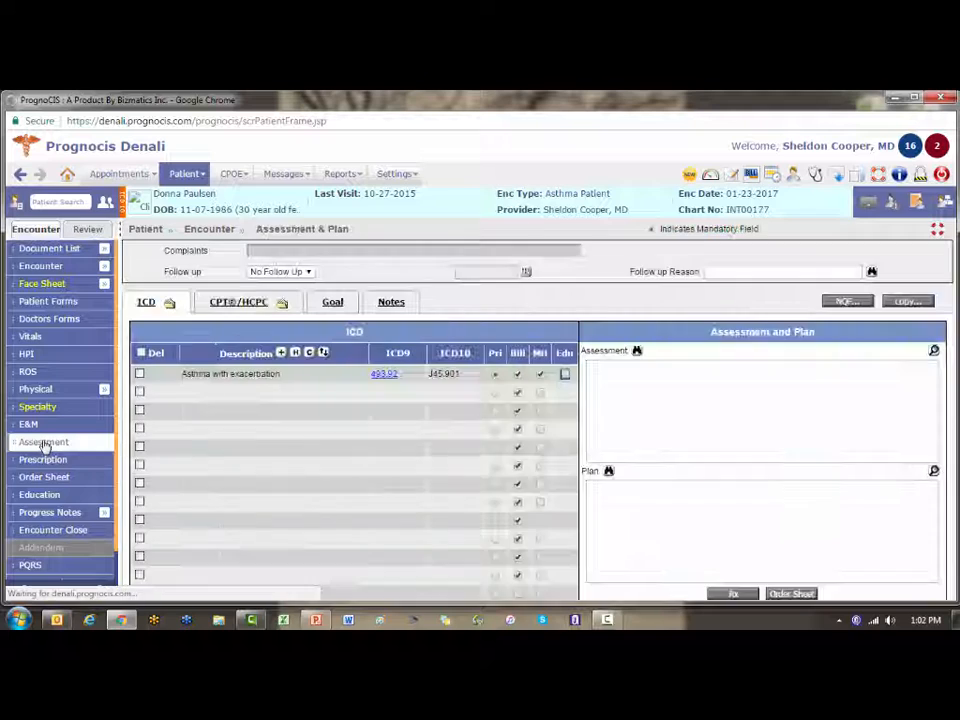
{"action": "left_click", "coordinate": [238, 303]}
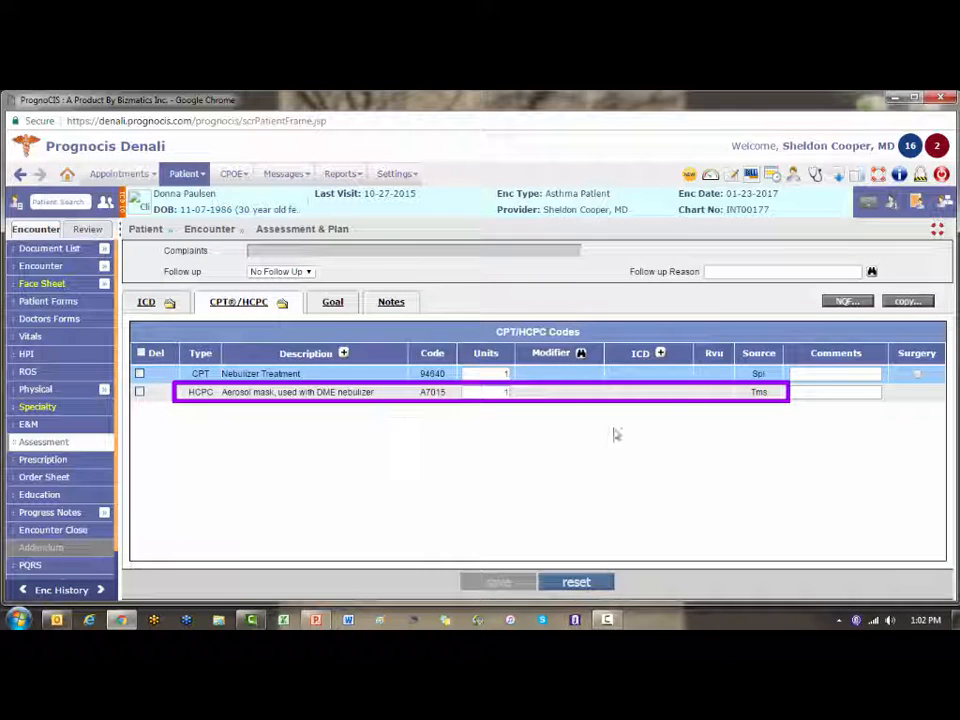
{"action": "left_click", "coordinate": [698, 396]}
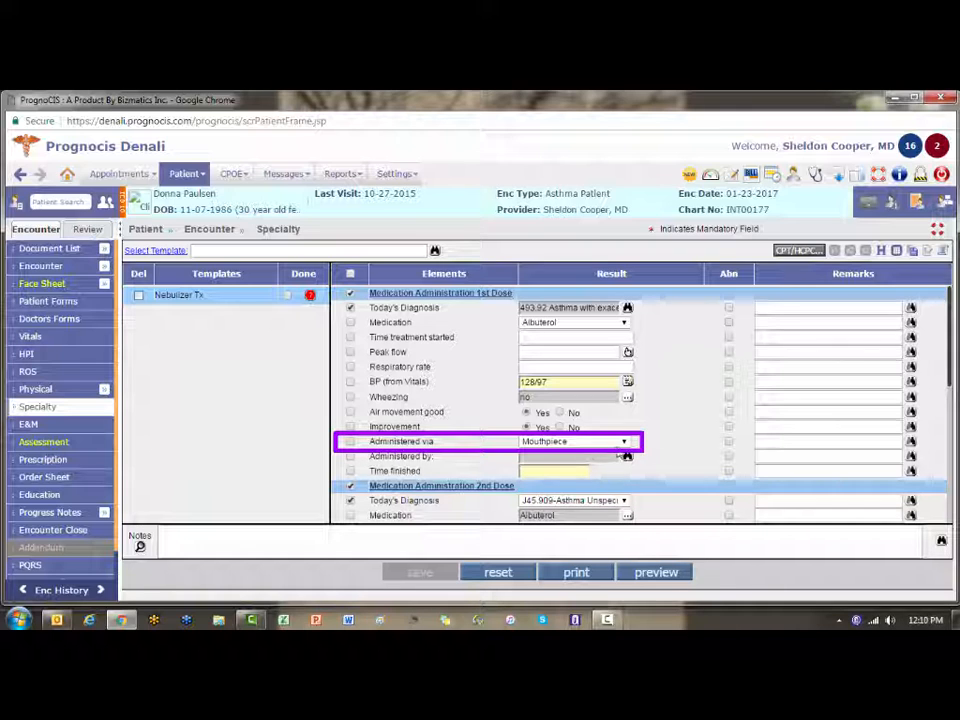
- Set the 1st Dose Administered via to Mask and save the Nebulizer Tx template
{"action": "left_click", "coordinate": [624, 442]}
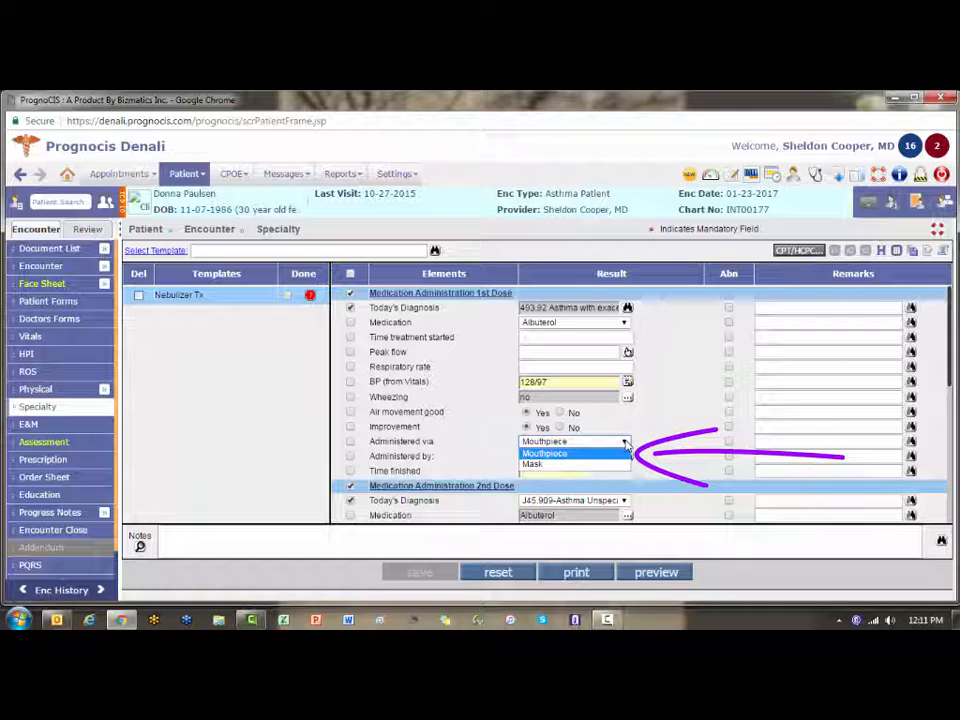
{"action": "left_click", "coordinate": [533, 464]}
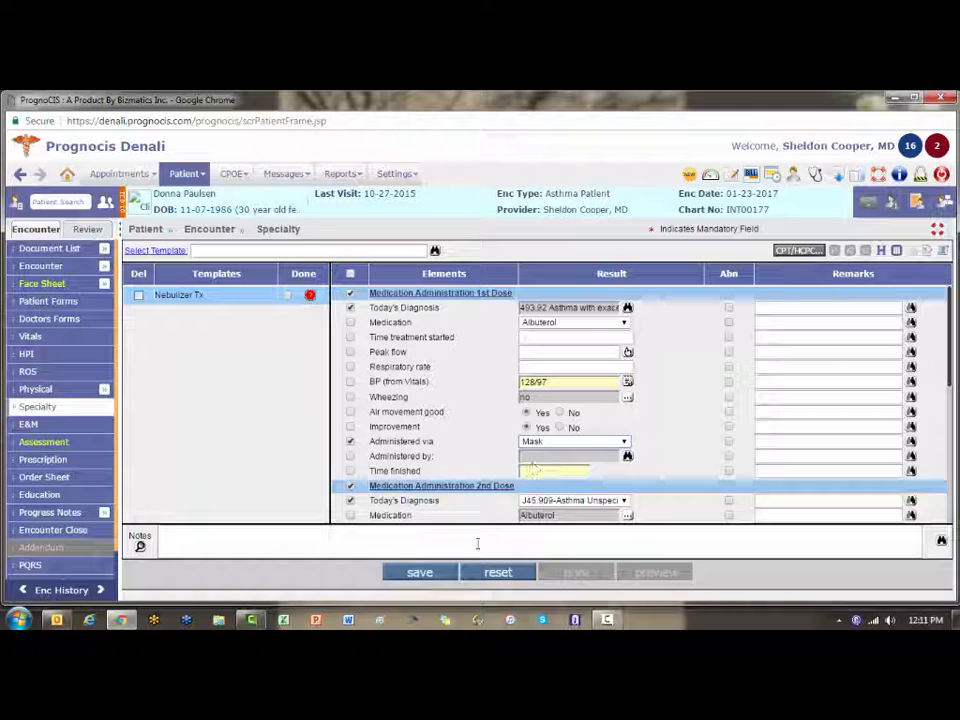
{"action": "left_click", "coordinate": [412, 574]}
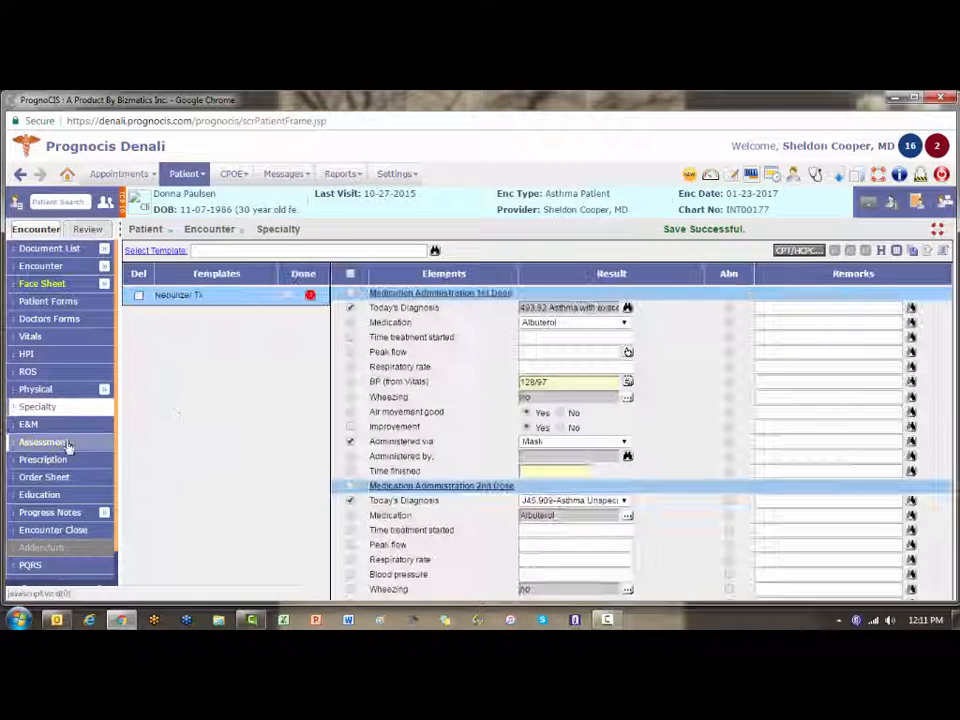
- Check the Assessment's CPT/HCPC codes for the Source of the code tied to the Mask result
{"action": "left_click", "coordinate": [62, 443]}
{"action": "left_click", "coordinate": [249, 300]}
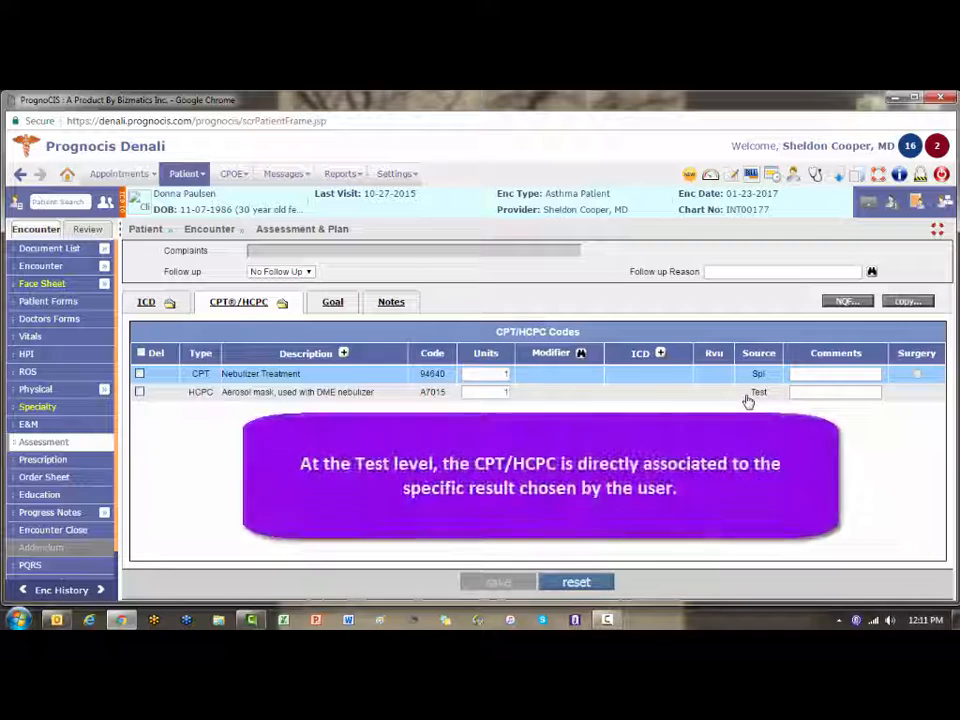
{"action": "left_click", "coordinate": [747, 398]}
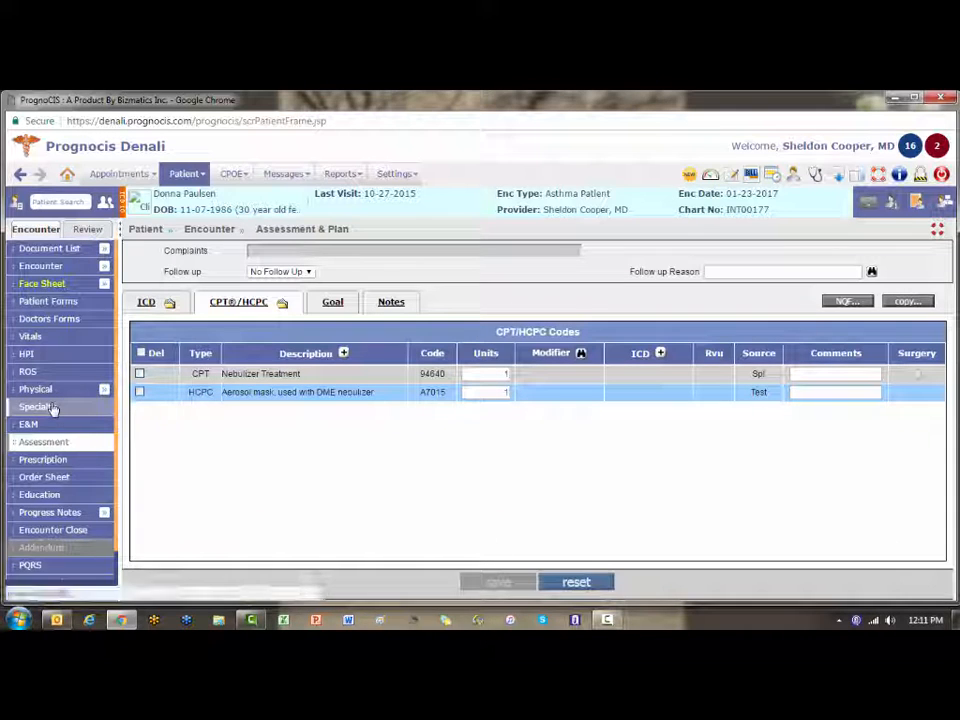
- Set the 1st Dose Administered via to Mouthpiece in Specialty and recheck the CPT/HCPC codes in the Assessment
{"action": "left_click", "coordinate": [56, 406]}
{"action": "left_click", "coordinate": [610, 441]}
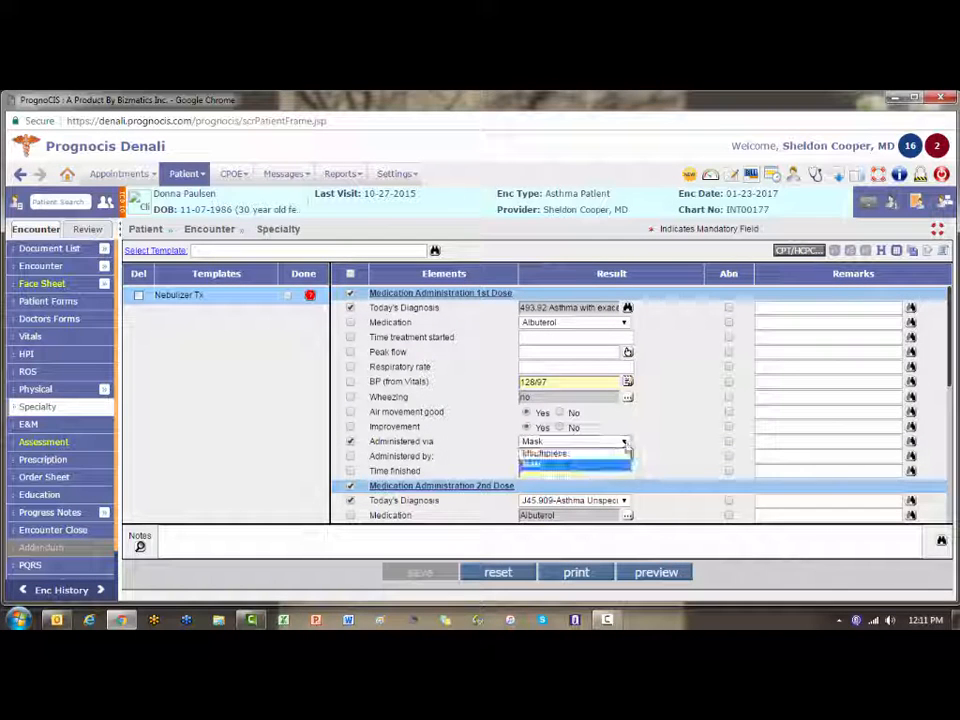
{"action": "left_click", "coordinate": [565, 454]}
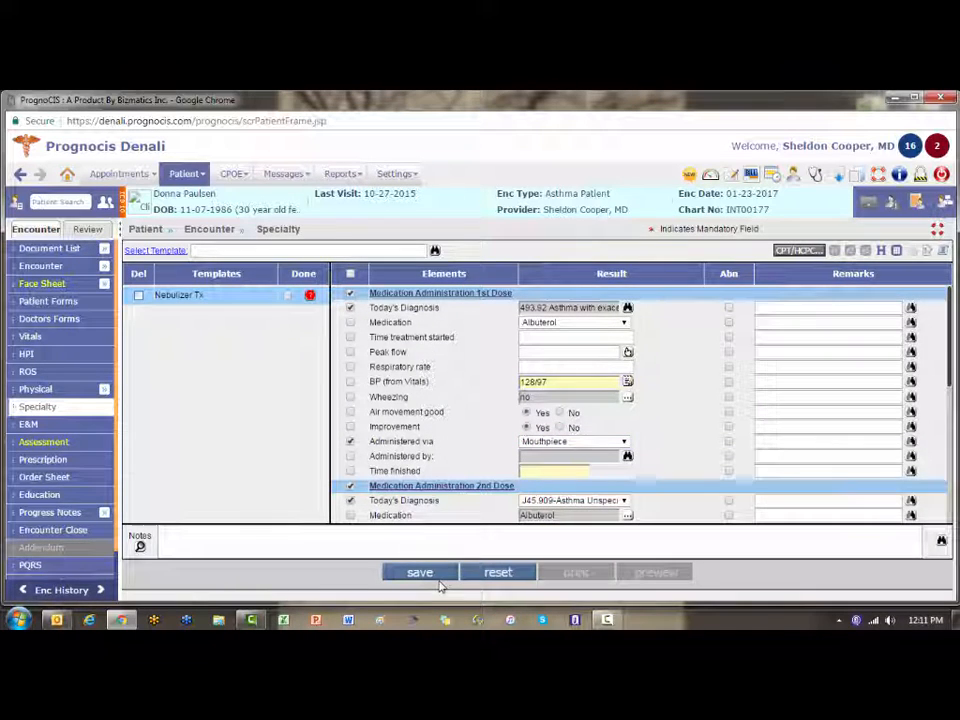
{"action": "left_click", "coordinate": [63, 451]}
{"action": "left_click", "coordinate": [238, 302]}
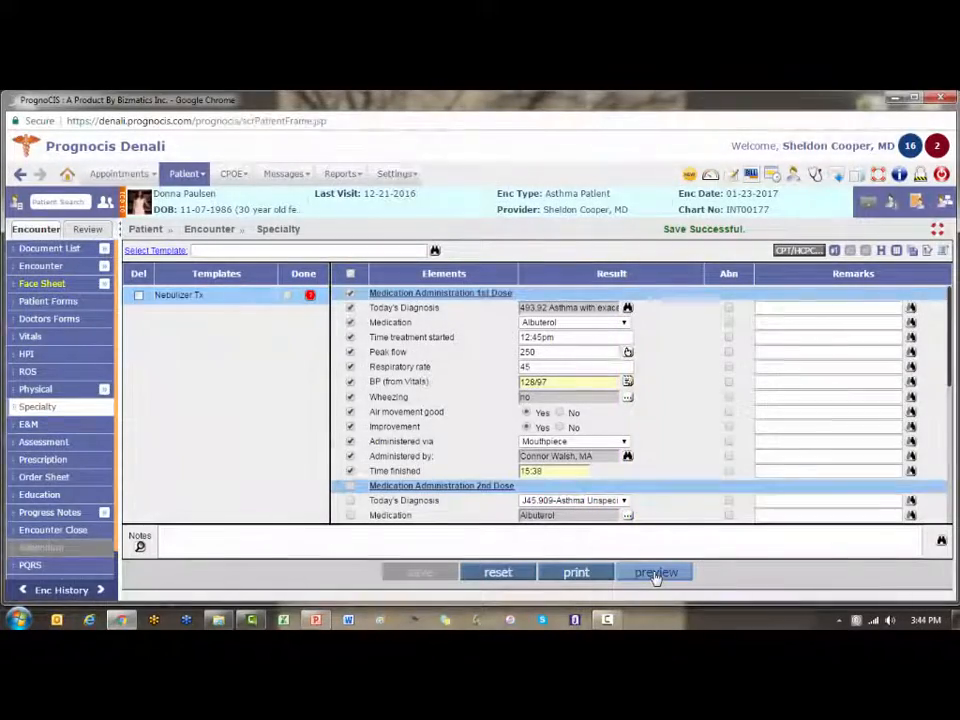
- Preview the Nebulizer Treatment procedure form generated from the Nebulizer Tx template, and close it
{"action": "left_click", "coordinate": [655, 574]}
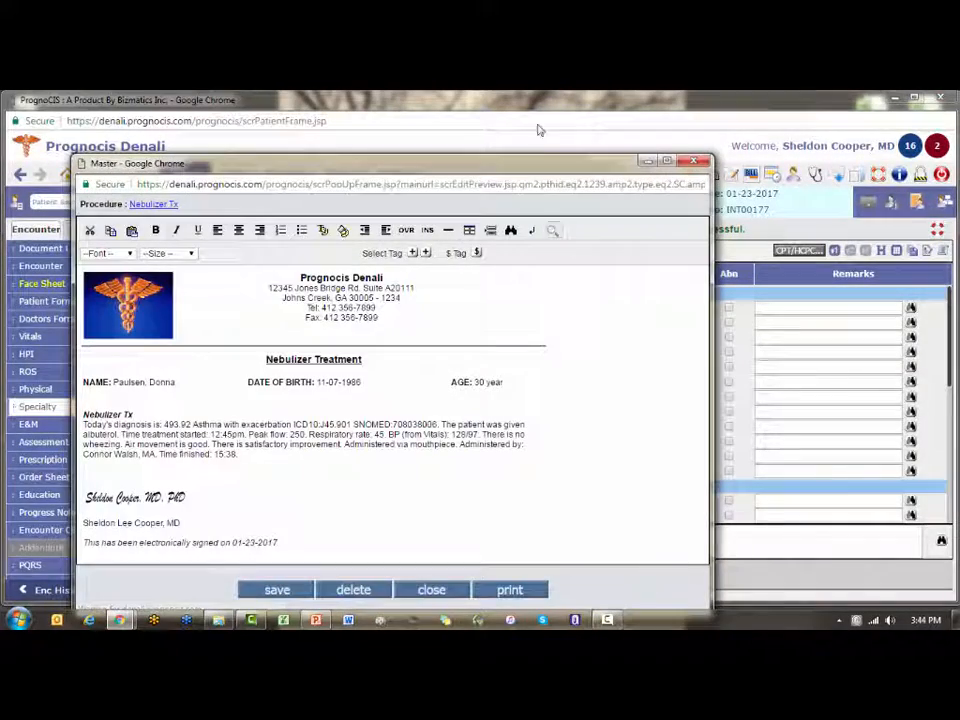
{"action": "left_click_drag", "start_coordinate": [510, 165], "coordinate": [530, 124]}
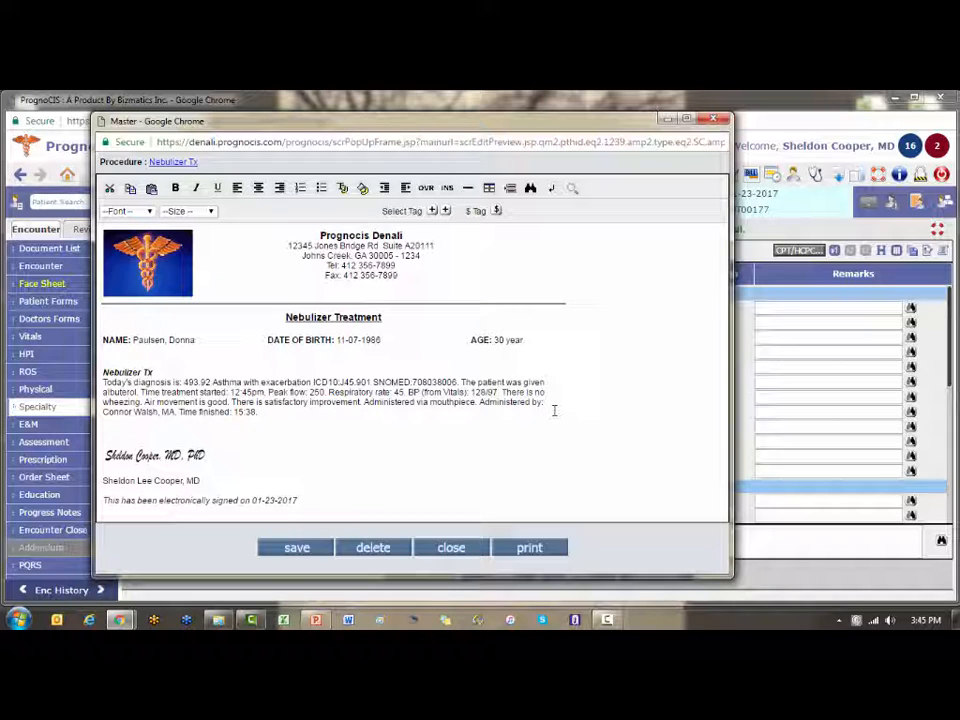
{"action": "left_click", "coordinate": [714, 119]}
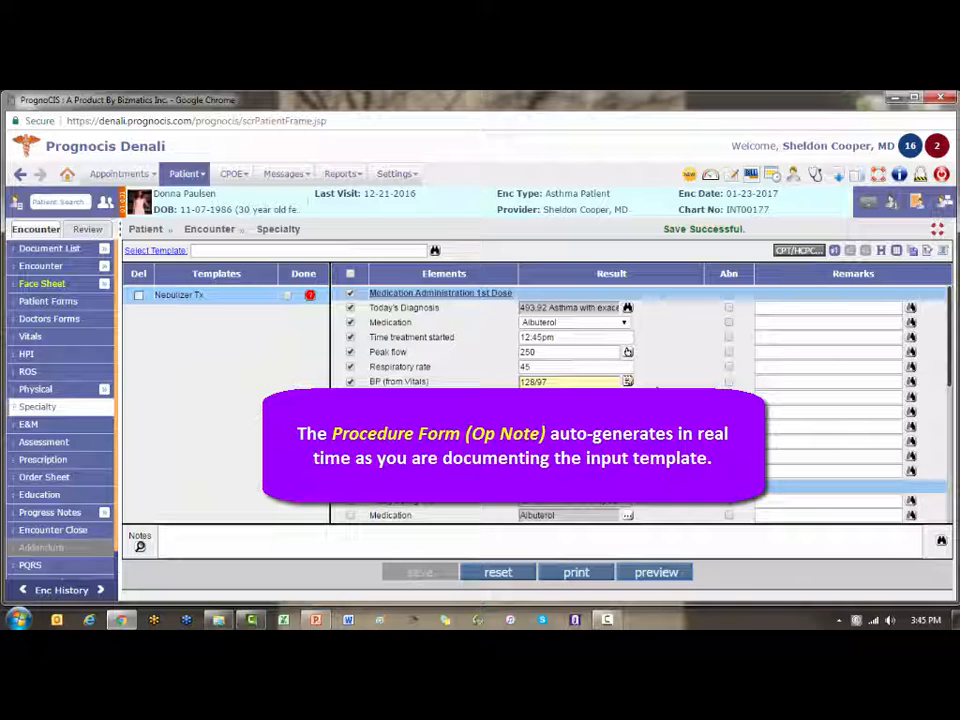
- Open the encounter's Document List
{"action": "left_click", "coordinate": [43, 250]}
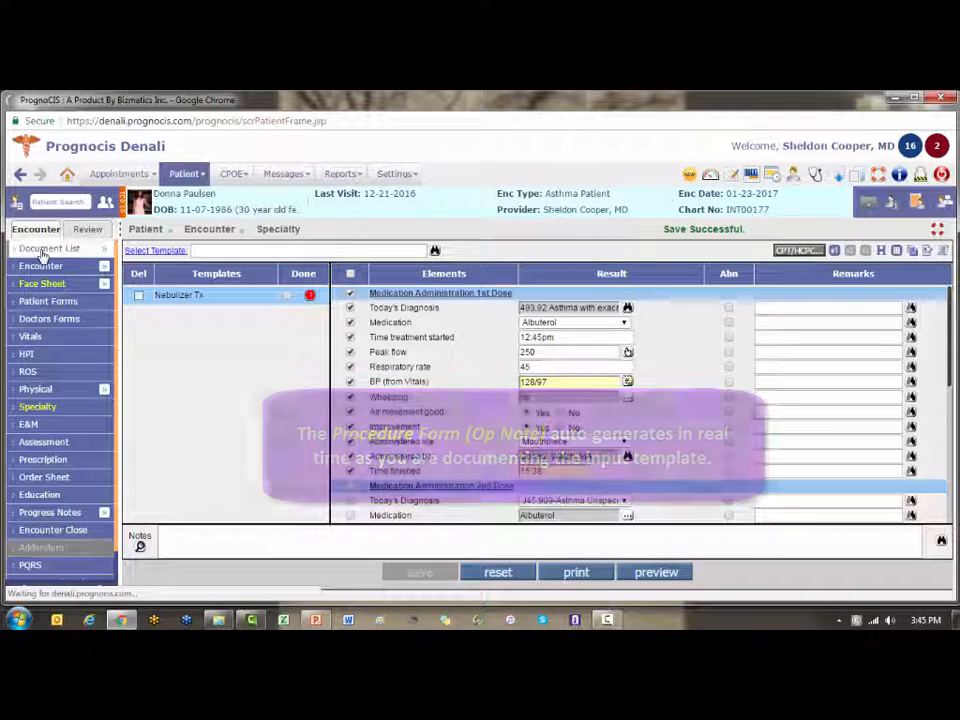